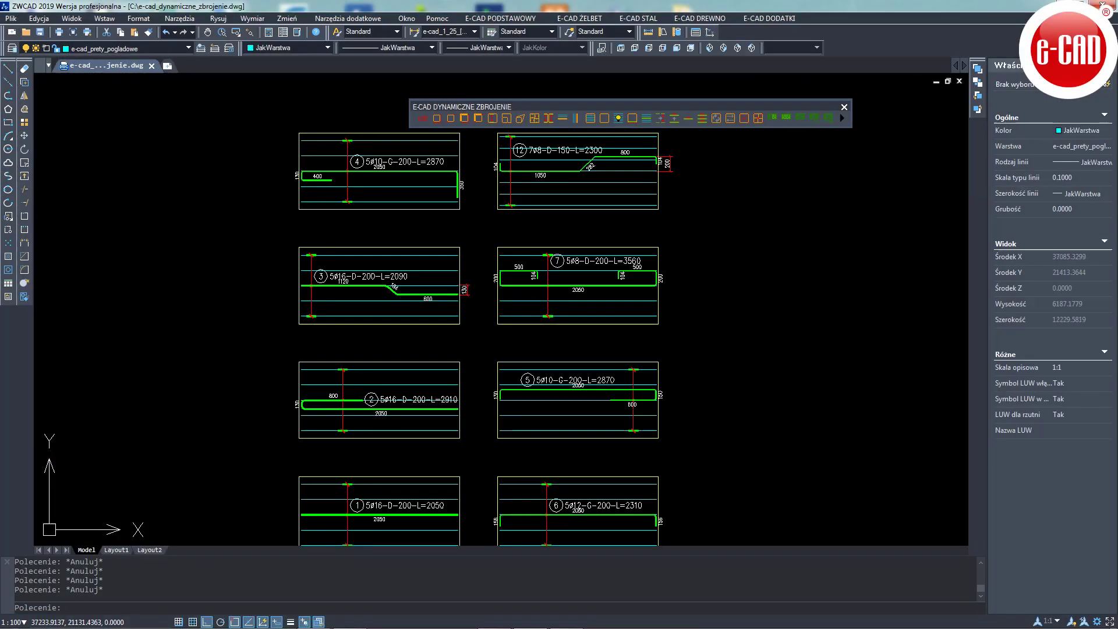
Step: Regenerate the drawing display with REGEN and zoom around the bar details
{"action": "scroll", "coordinate": [512, 330], "scroll_direction": "down", "scroll_amount": 1}
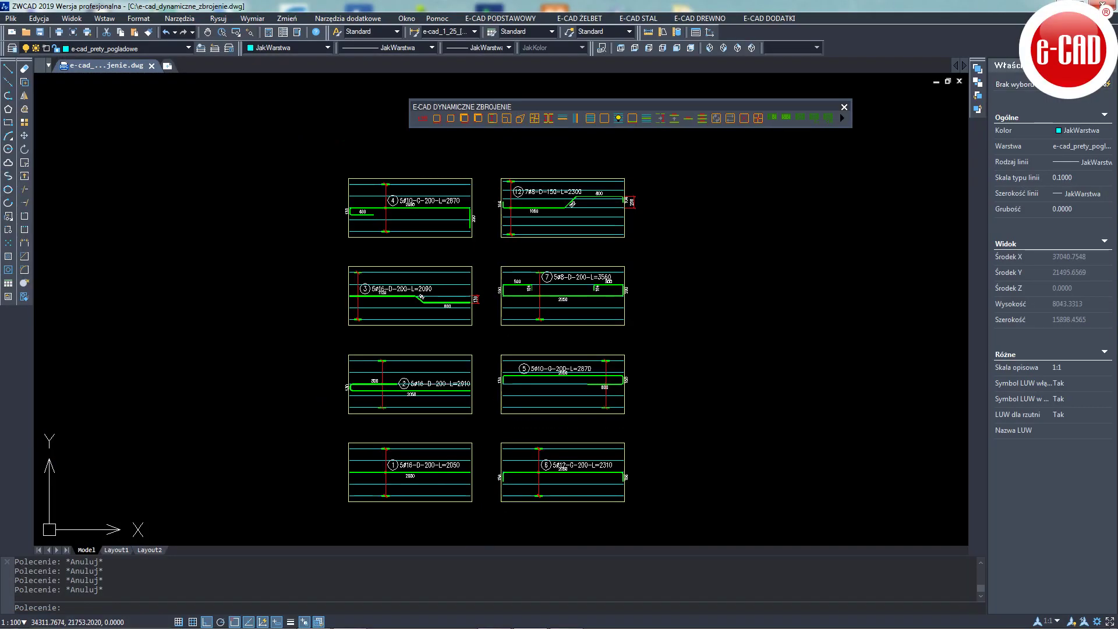
{"action": "scroll", "coordinate": [424, 384], "scroll_direction": "up", "scroll_amount": 1}
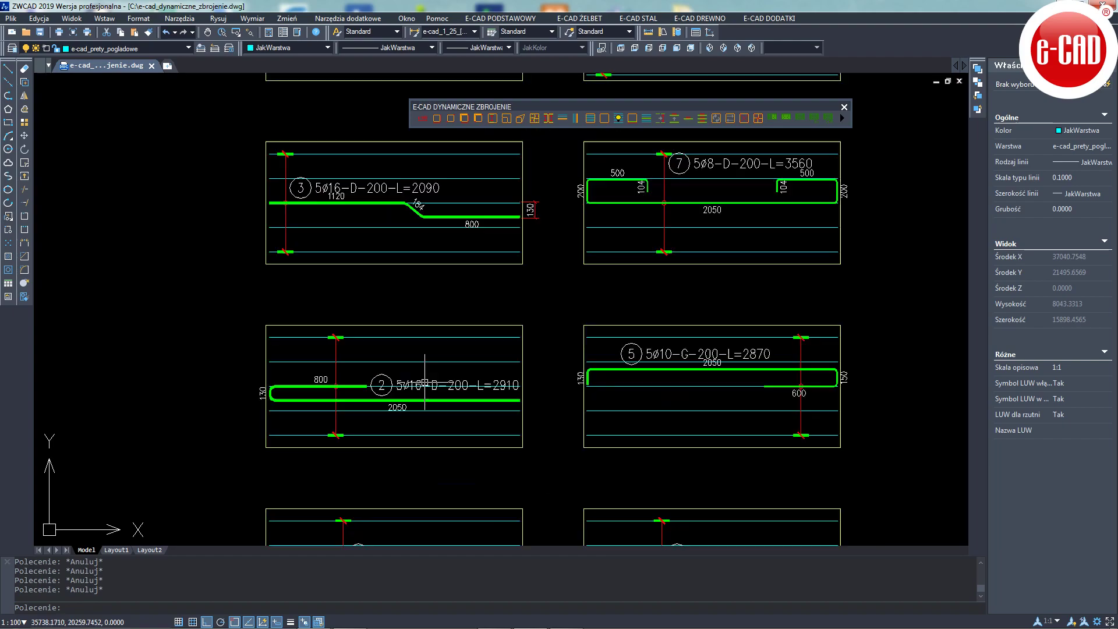
{"action": "scroll", "coordinate": [423, 384], "scroll_direction": "up", "scroll_amount": 1}
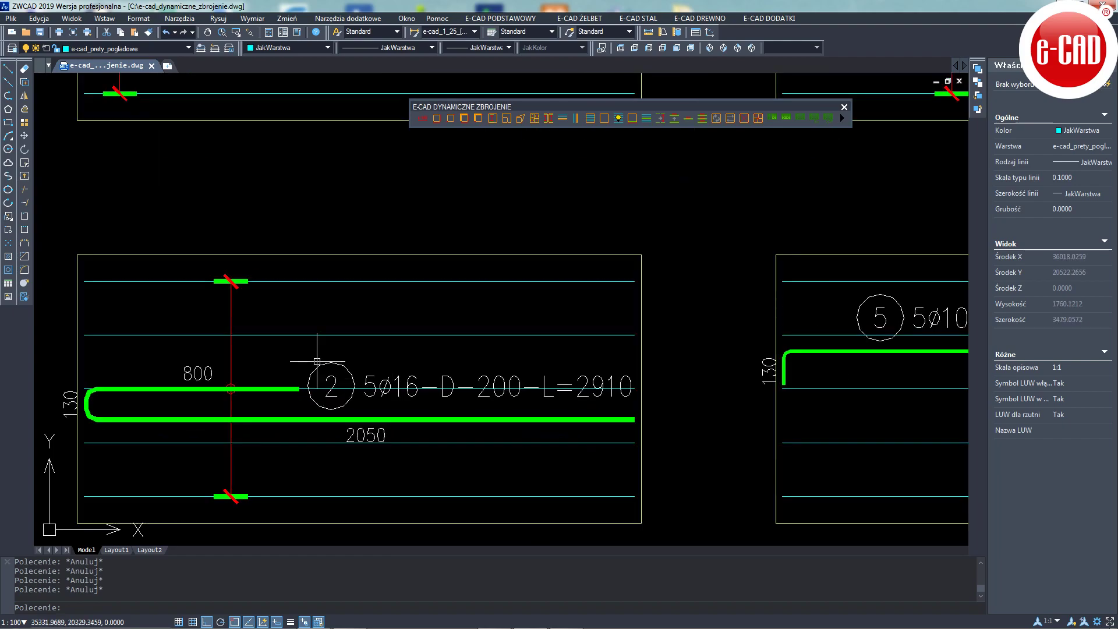
{"action": "type", "text": "r"}
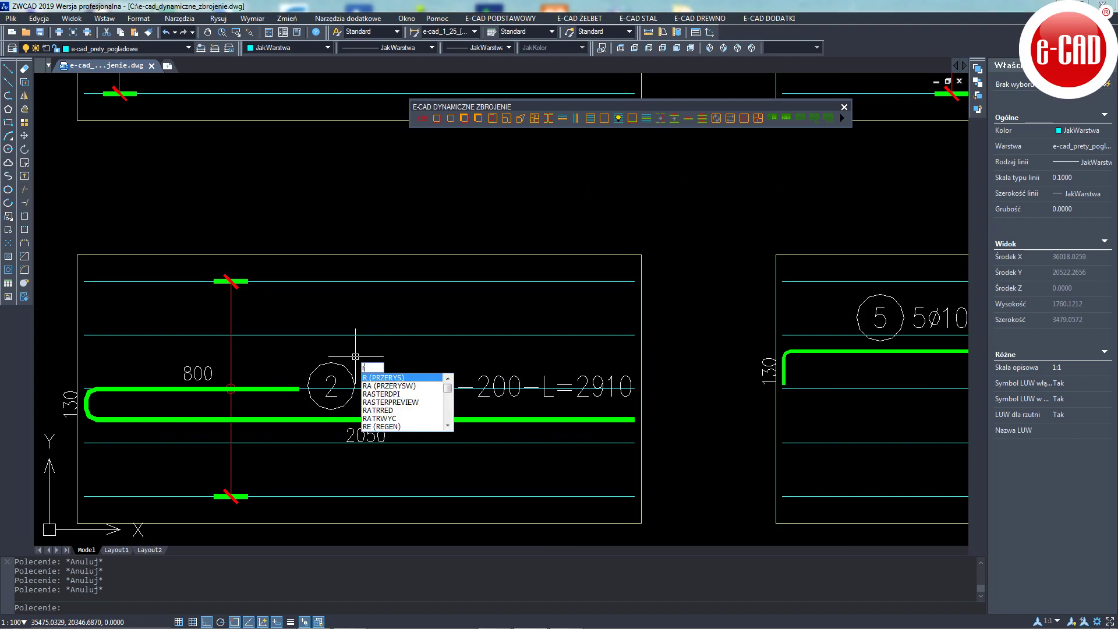
{"action": "type", "text": "egen"}
{"action": "key", "text": "Return"}
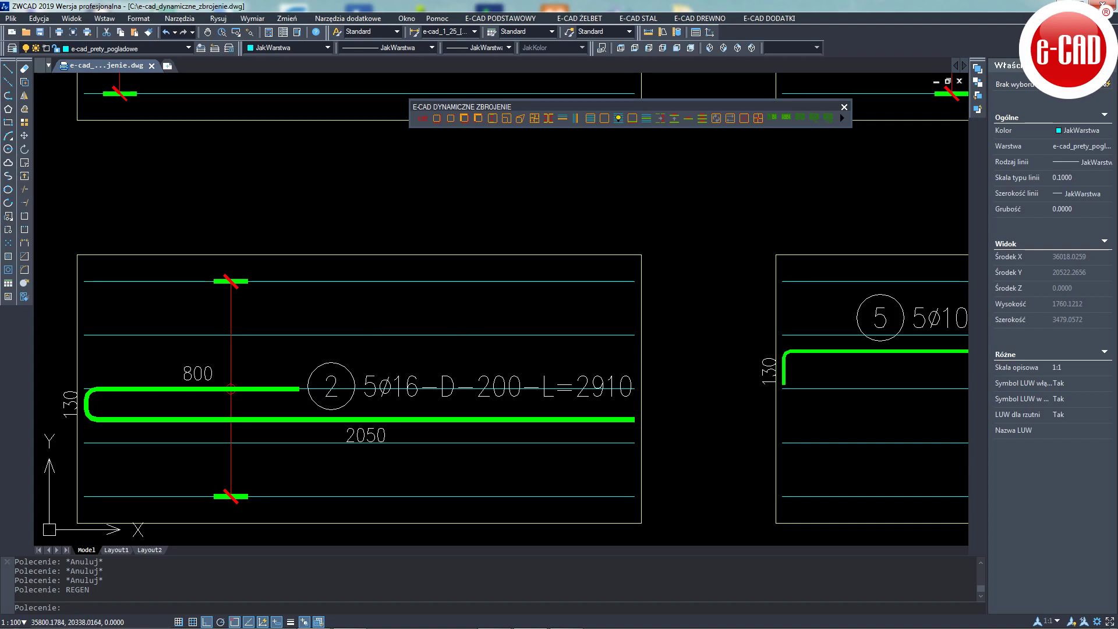
{"action": "scroll", "coordinate": [375, 372], "scroll_direction": "down", "scroll_amount": 1}
{"action": "scroll", "coordinate": [376, 371], "scroll_direction": "down", "scroll_amount": 1}
{"action": "scroll", "coordinate": [375, 371], "scroll_direction": "down", "scroll_amount": 1}
{"action": "scroll", "coordinate": [376, 371], "scroll_direction": "down", "scroll_amount": 1}
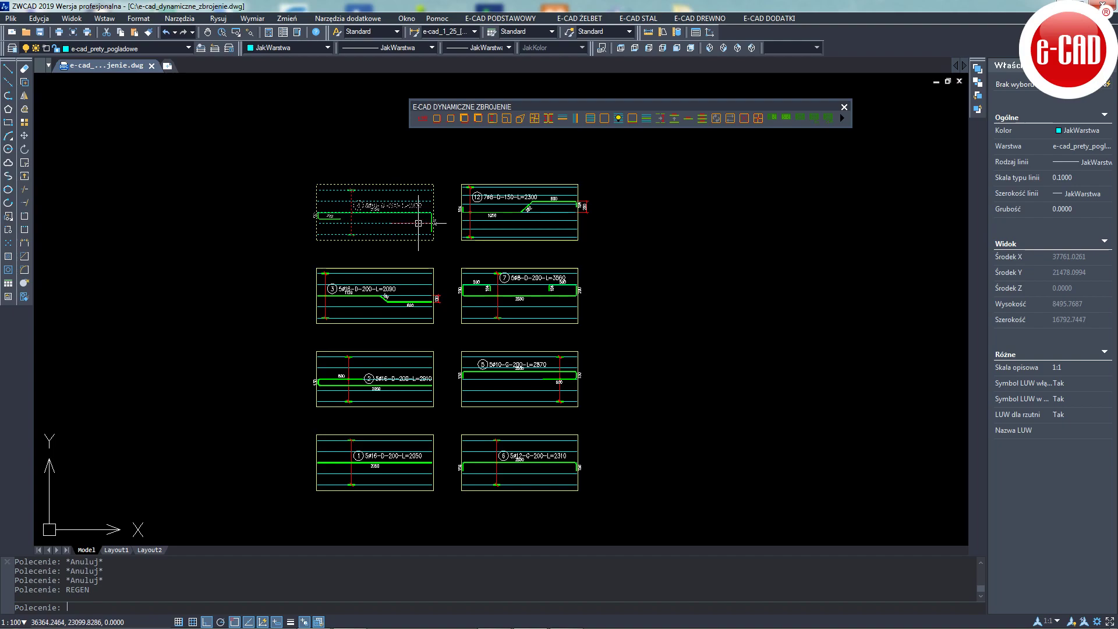
Step: Insert parent position label POZYCJA 1, quantity 5, above the first bar detail
{"action": "left_click", "coordinate": [580, 18]}
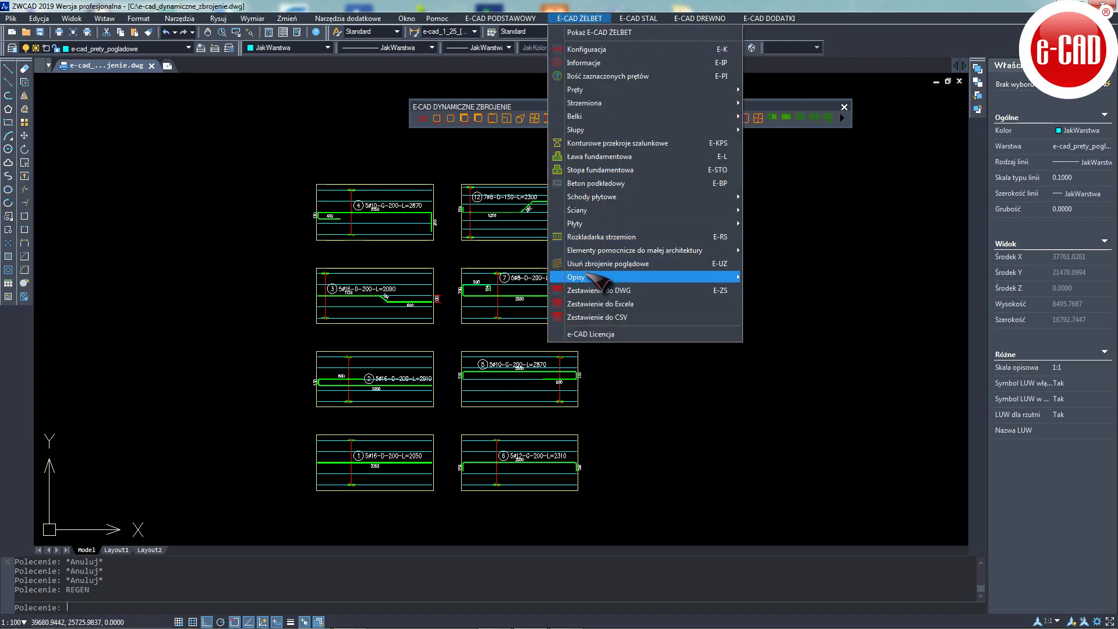
{"action": "mouse_move", "coordinate": [611, 277]}
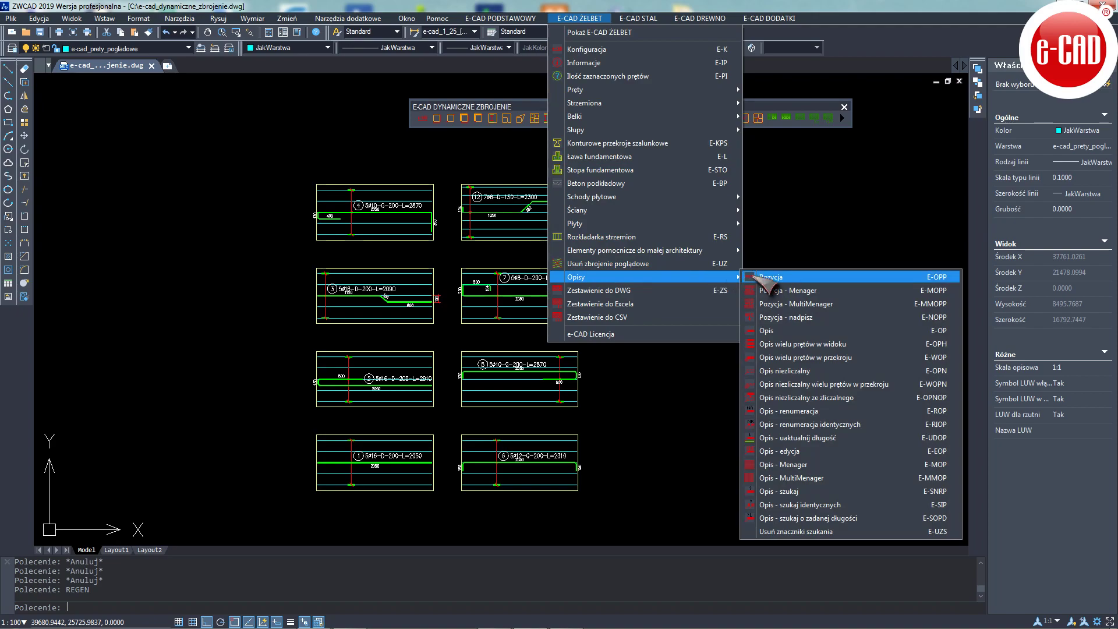
{"action": "left_click", "coordinate": [757, 279]}
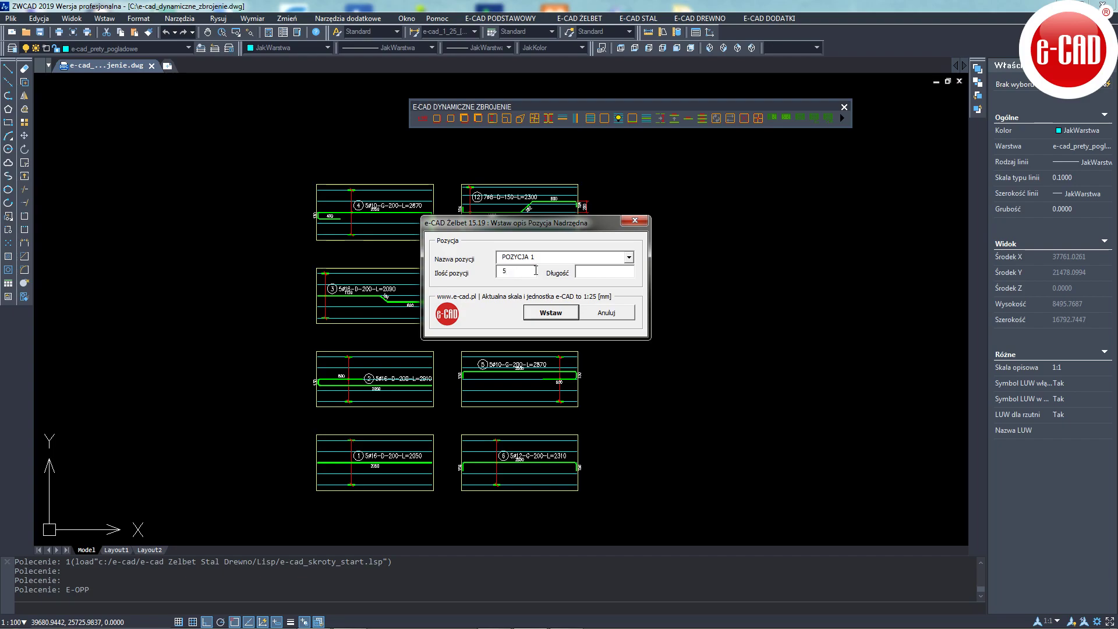
{"action": "left_click", "coordinate": [551, 312]}
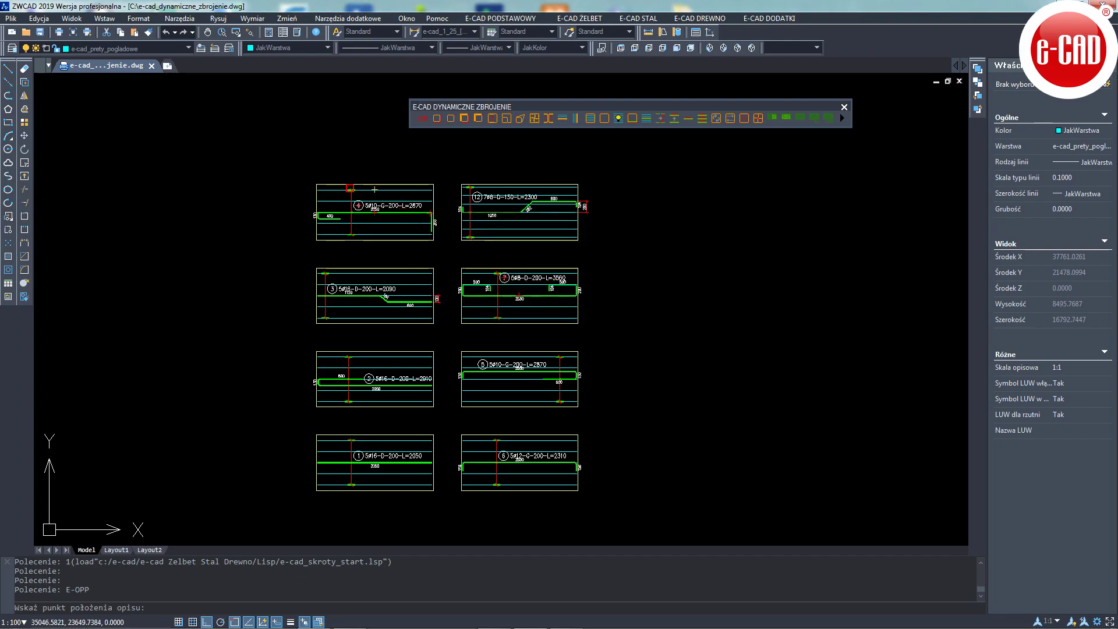
{"action": "left_click", "coordinate": [313, 151]}
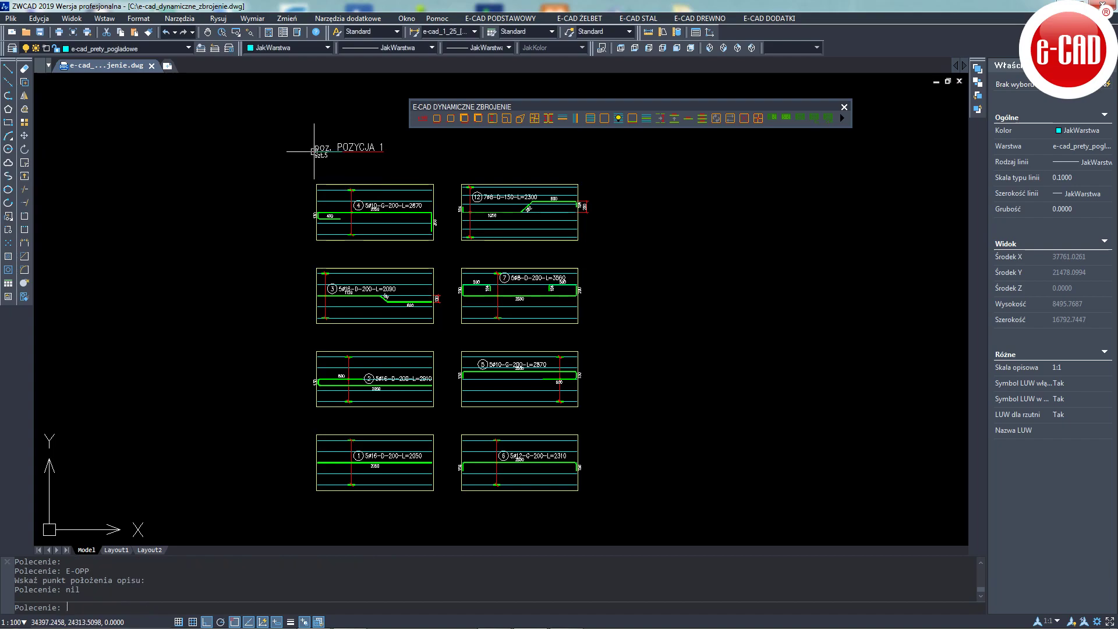
Step: Build a ZESTAWIENIE STALI table from all eight bar details and place it right of them
{"action": "left_click", "coordinate": [786, 119]}
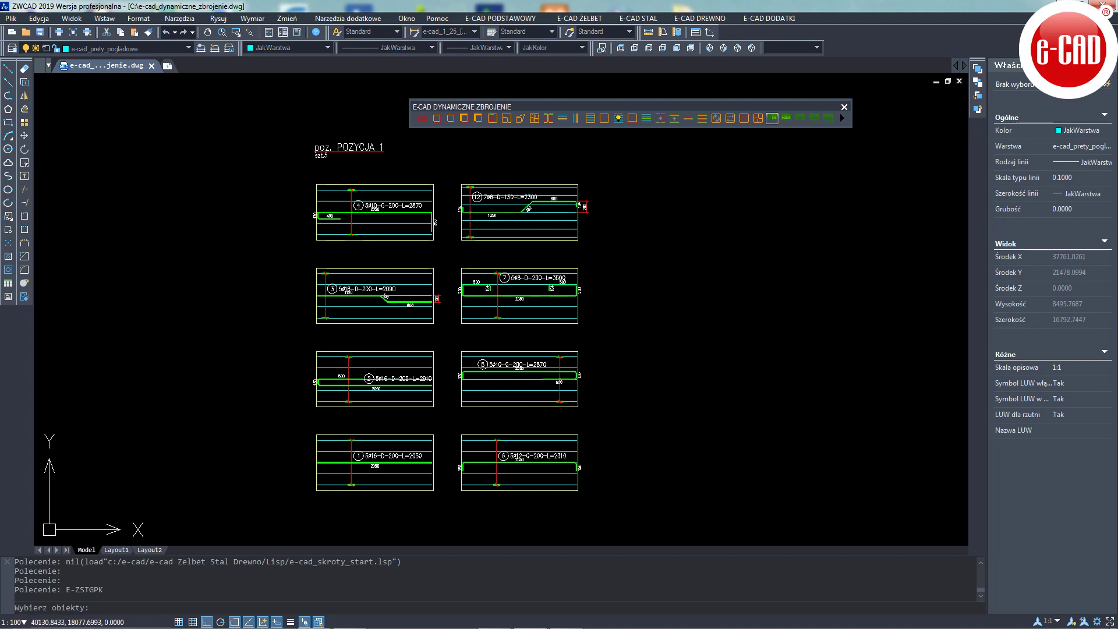
{"action": "left_click", "coordinate": [637, 504]}
{"action": "left_click", "coordinate": [267, 174]}
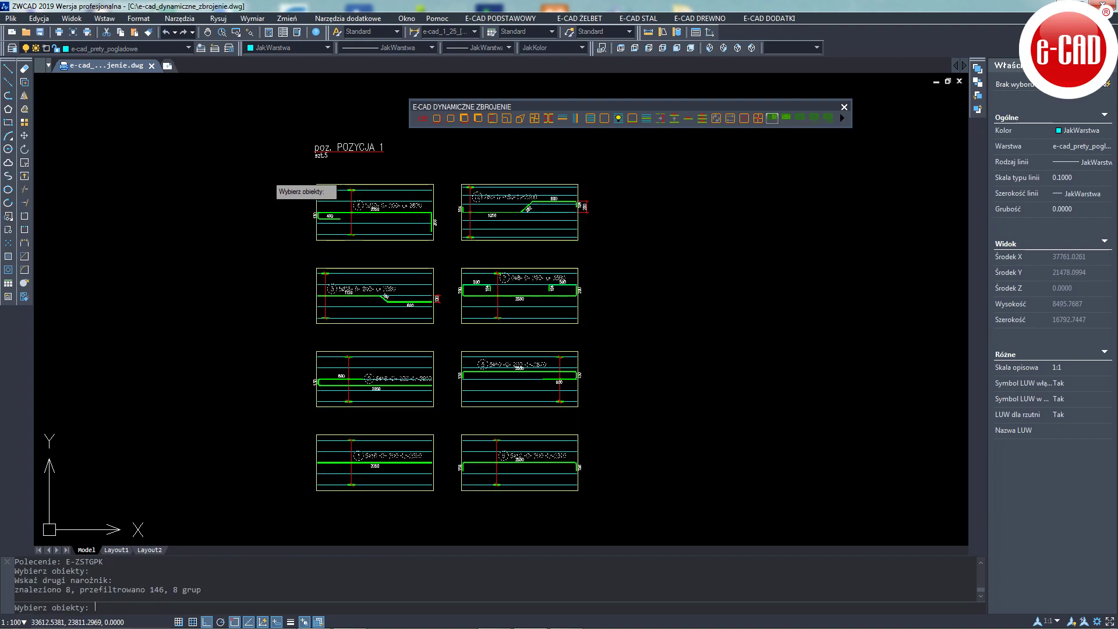
{"action": "key", "text": "Return"}
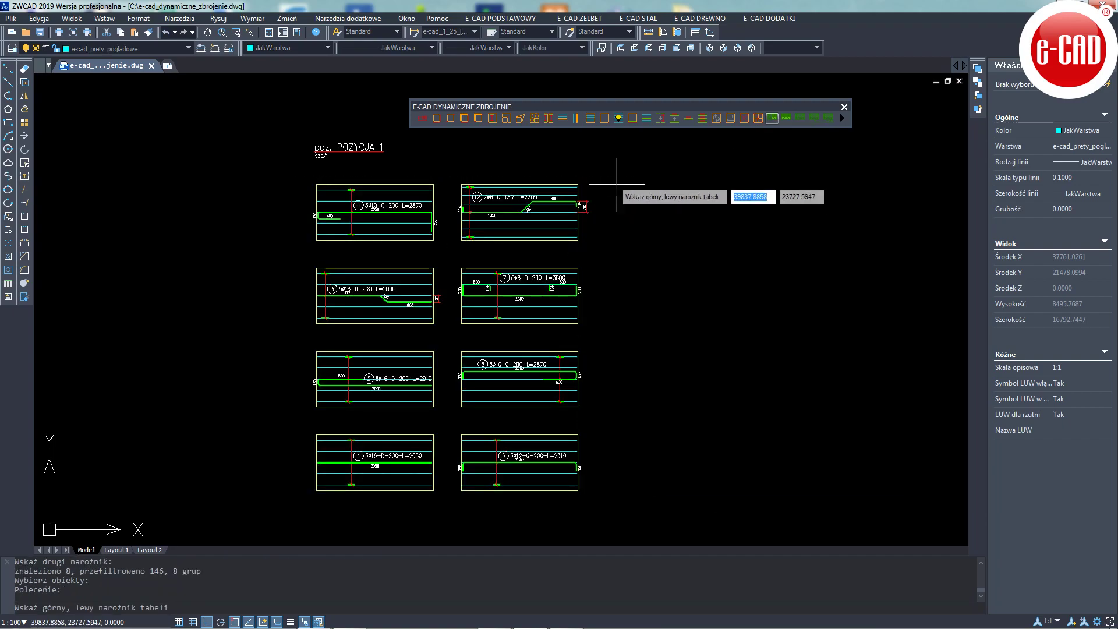
{"action": "left_click", "coordinate": [616, 184]}
{"action": "scroll", "coordinate": [355, 280], "scroll_direction": "down", "scroll_amount": 3}
{"action": "scroll", "coordinate": [632, 223], "scroll_direction": "up", "scroll_amount": 3}
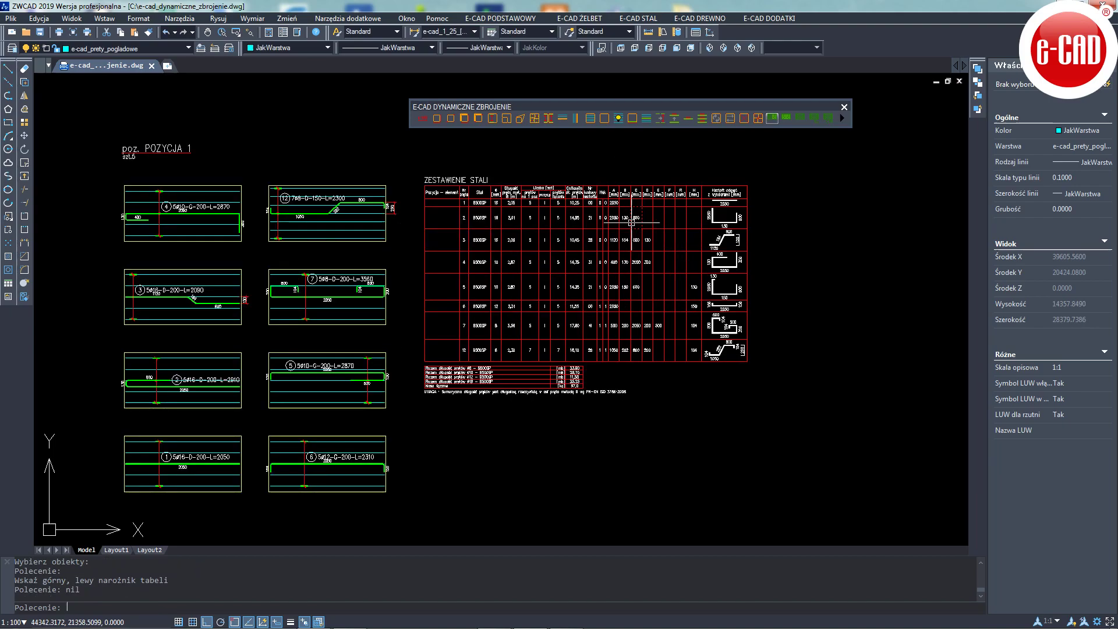
{"action": "scroll", "coordinate": [595, 236], "scroll_direction": "up", "scroll_amount": 4}
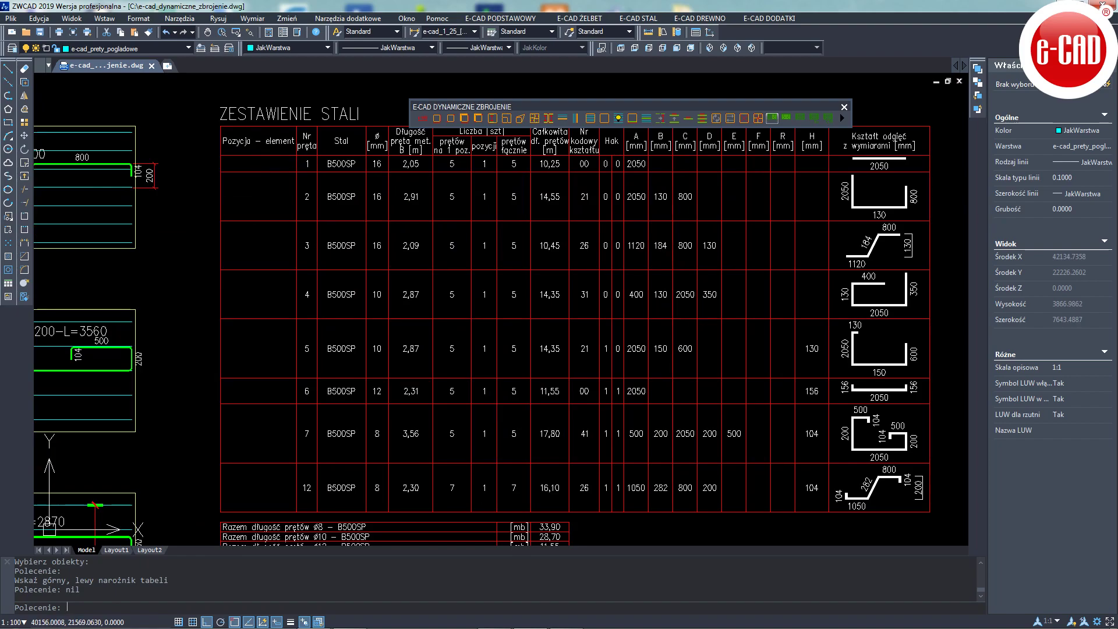
{"action": "scroll", "coordinate": [670, 270], "scroll_direction": "down", "scroll_amount": 3}
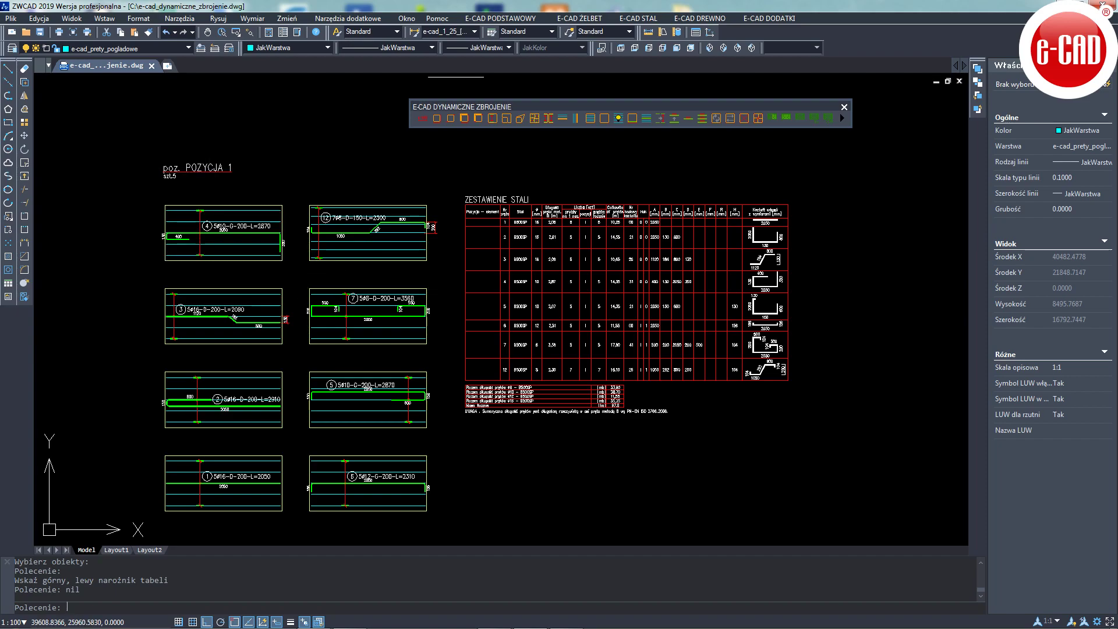
Step: Start the Pozycja - nadpisz overwrite with POZYCJA 1 selected as the parent position
{"action": "left_click", "coordinate": [579, 19]}
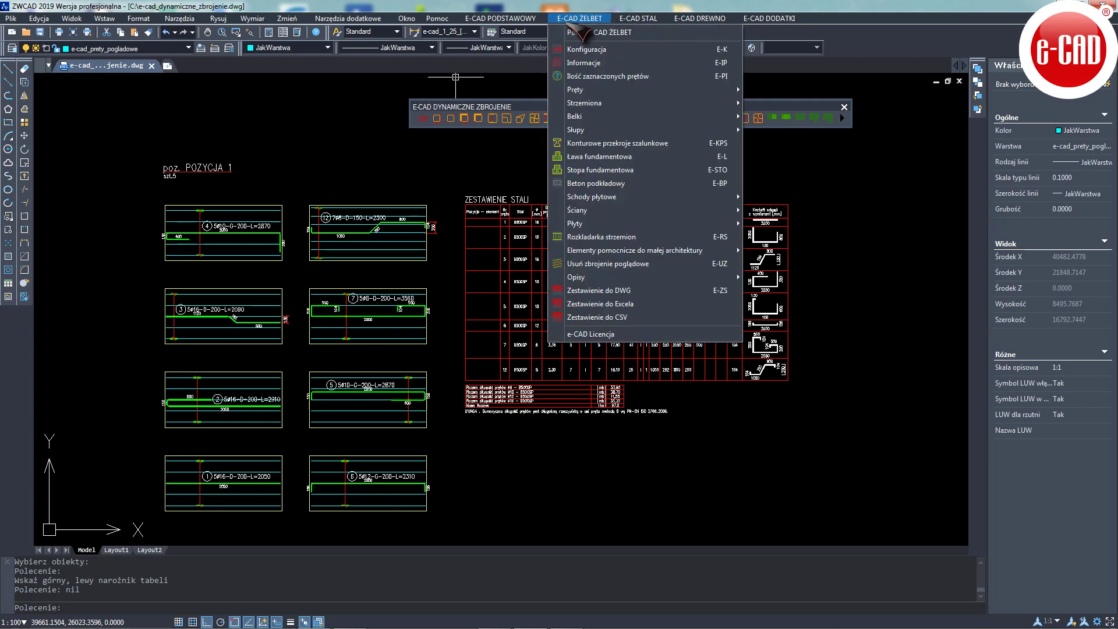
{"action": "mouse_move", "coordinate": [603, 278]}
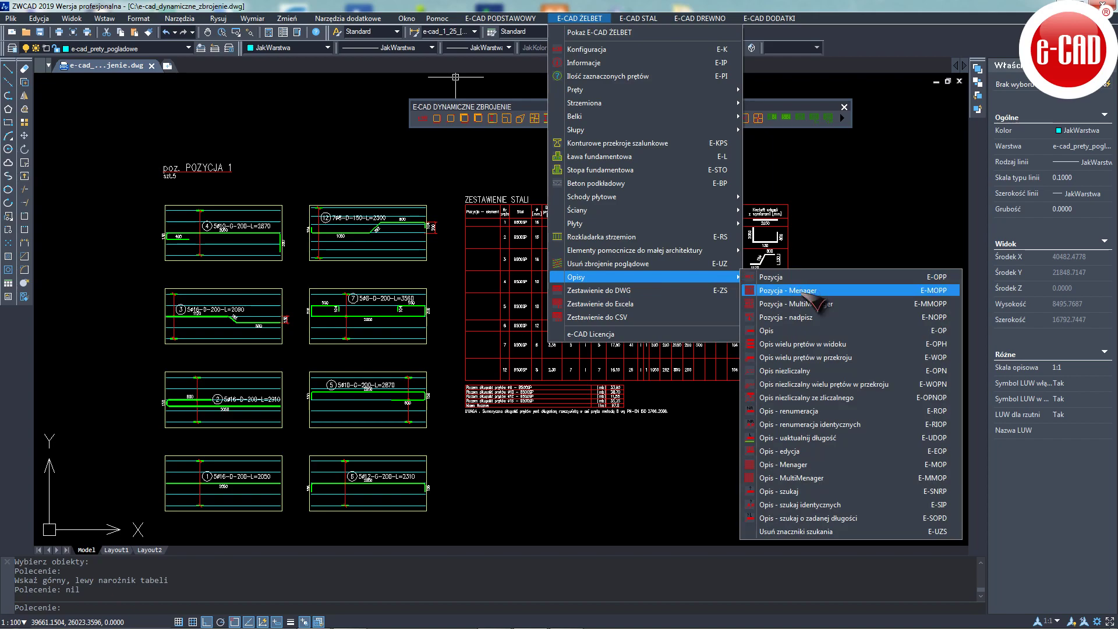
{"action": "left_click", "coordinate": [820, 323]}
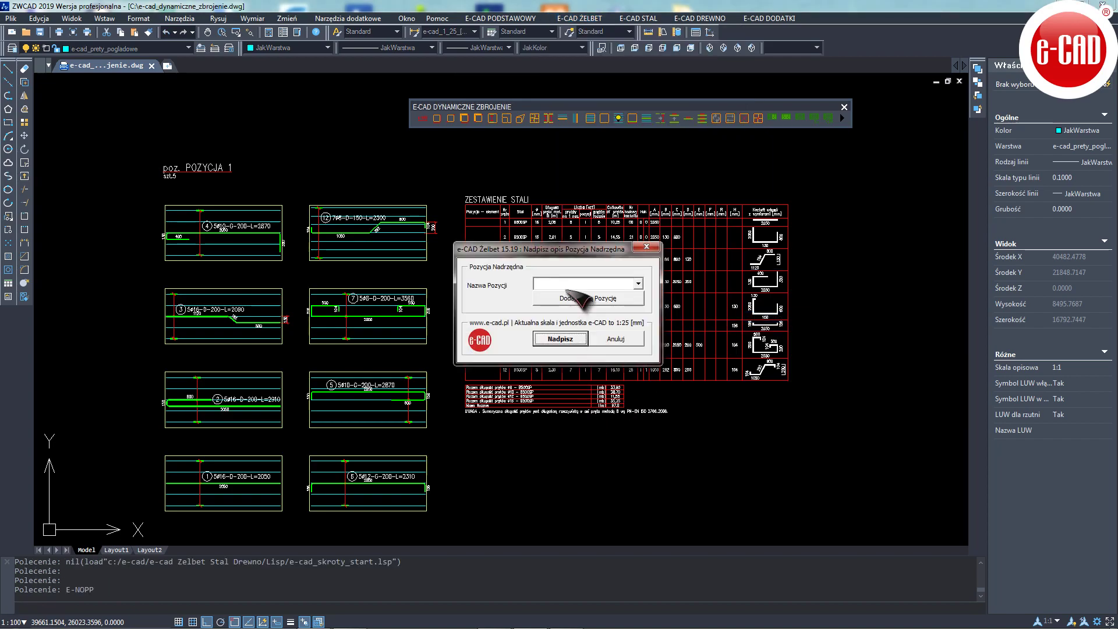
{"action": "left_click", "coordinate": [566, 285]}
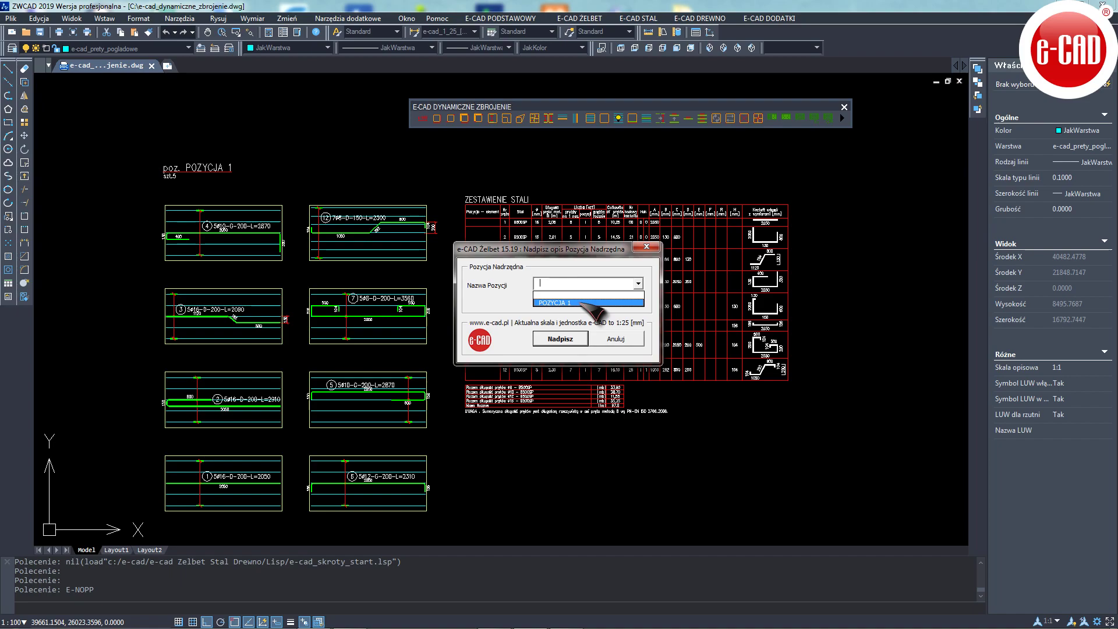
{"action": "left_click", "coordinate": [589, 302]}
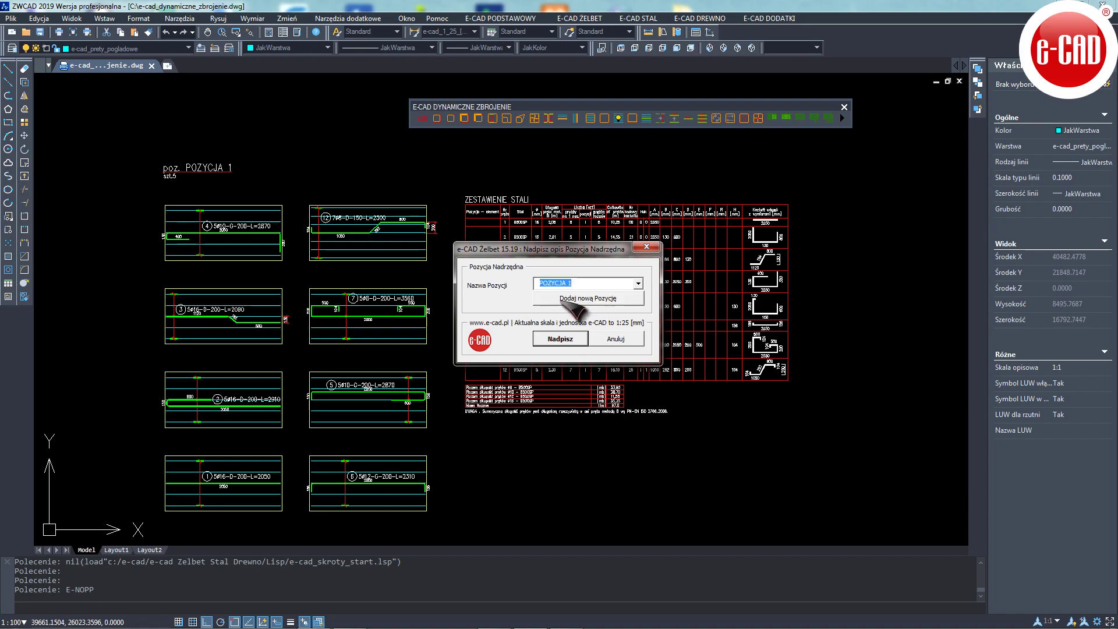
{"action": "left_click", "coordinate": [560, 339]}
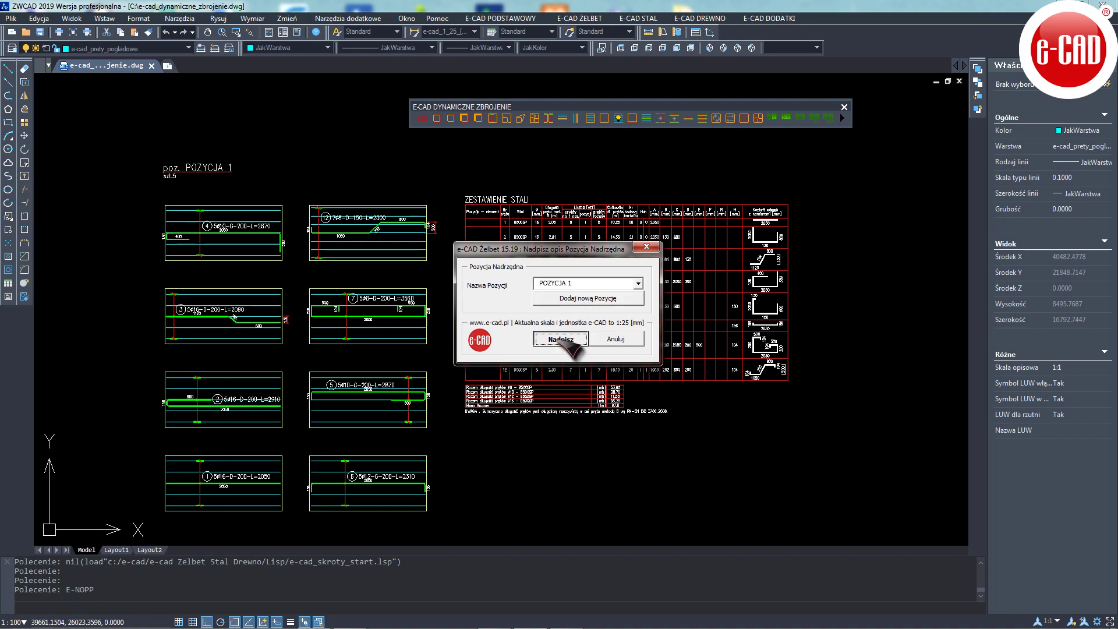
Step: Apply POZYCJA 1 to the labels of bars 4, 12, 3 and 7, then check bar 4
{"action": "left_click", "coordinate": [443, 343]}
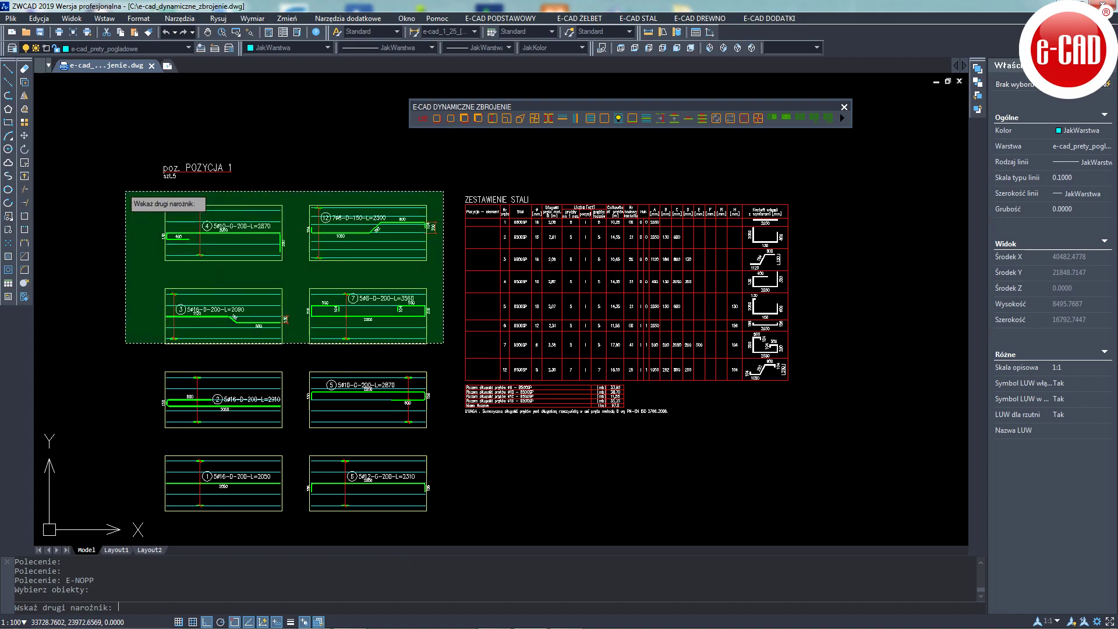
{"action": "left_click", "coordinate": [125, 195]}
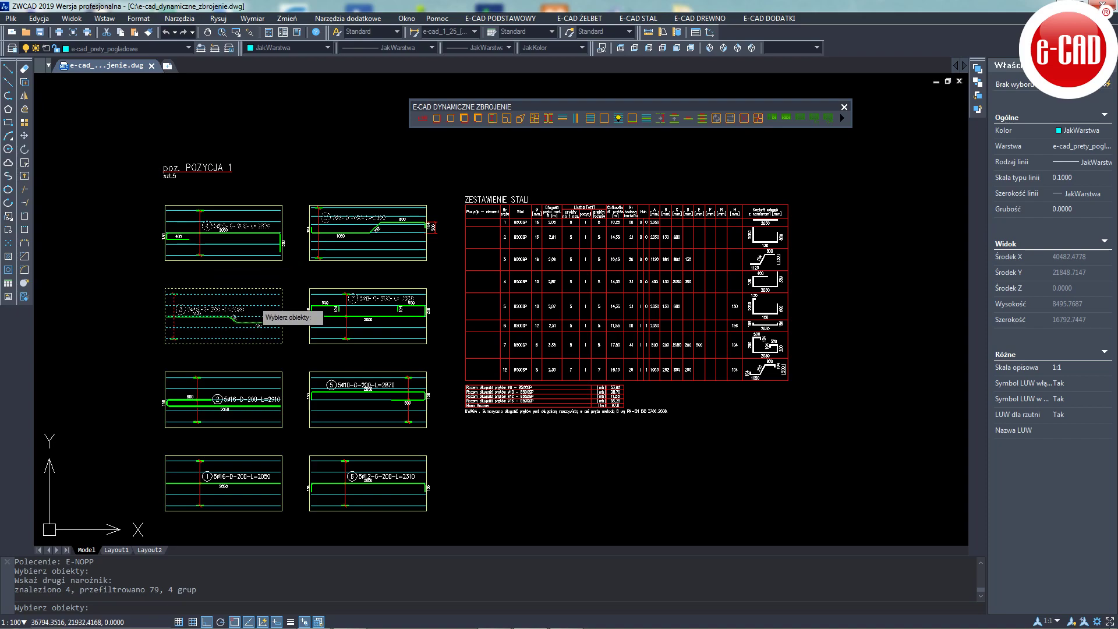
{"action": "scroll", "coordinate": [355, 298], "scroll_direction": "up", "scroll_amount": 5}
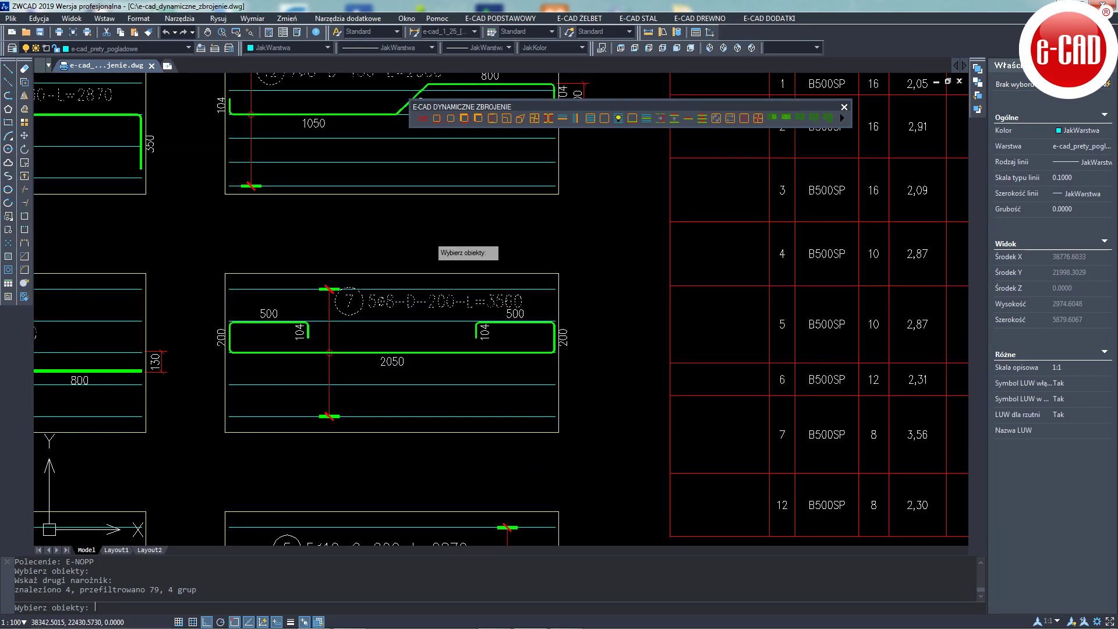
{"action": "scroll", "coordinate": [457, 264], "scroll_direction": "down", "scroll_amount": 3}
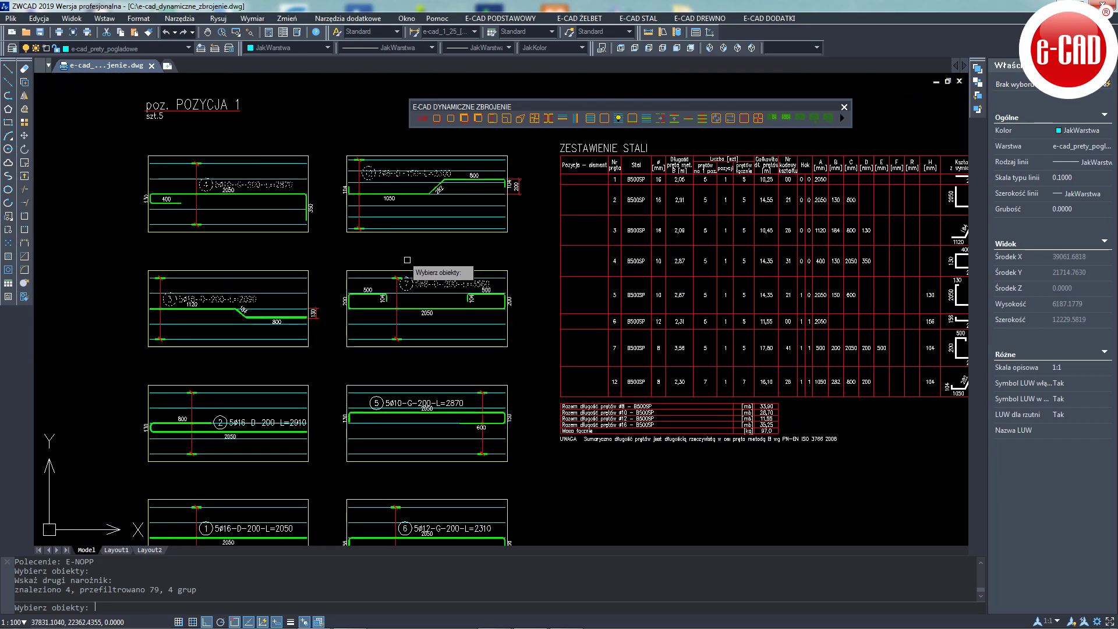
{"action": "key", "text": "Return"}
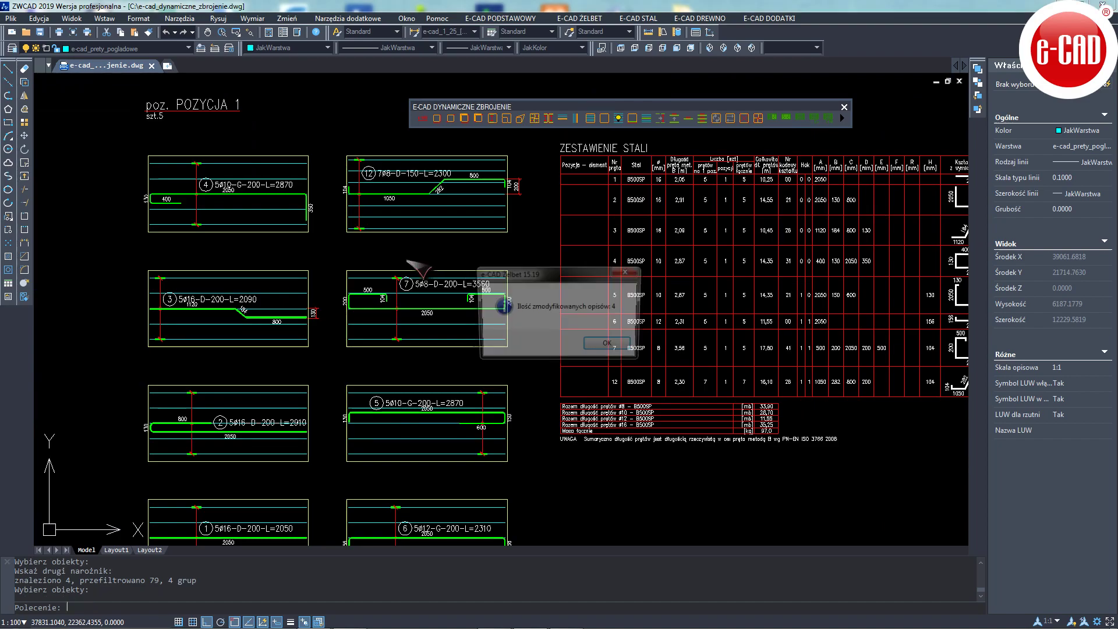
{"action": "left_click", "coordinate": [606, 347]}
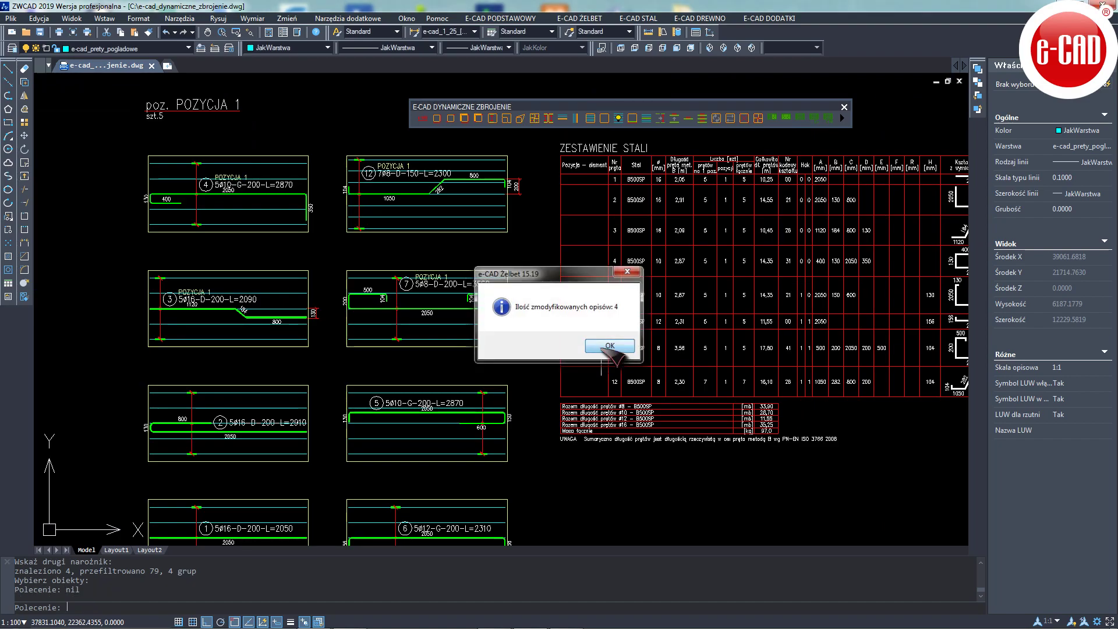
{"action": "scroll", "coordinate": [195, 164], "scroll_direction": "up", "scroll_amount": 5}
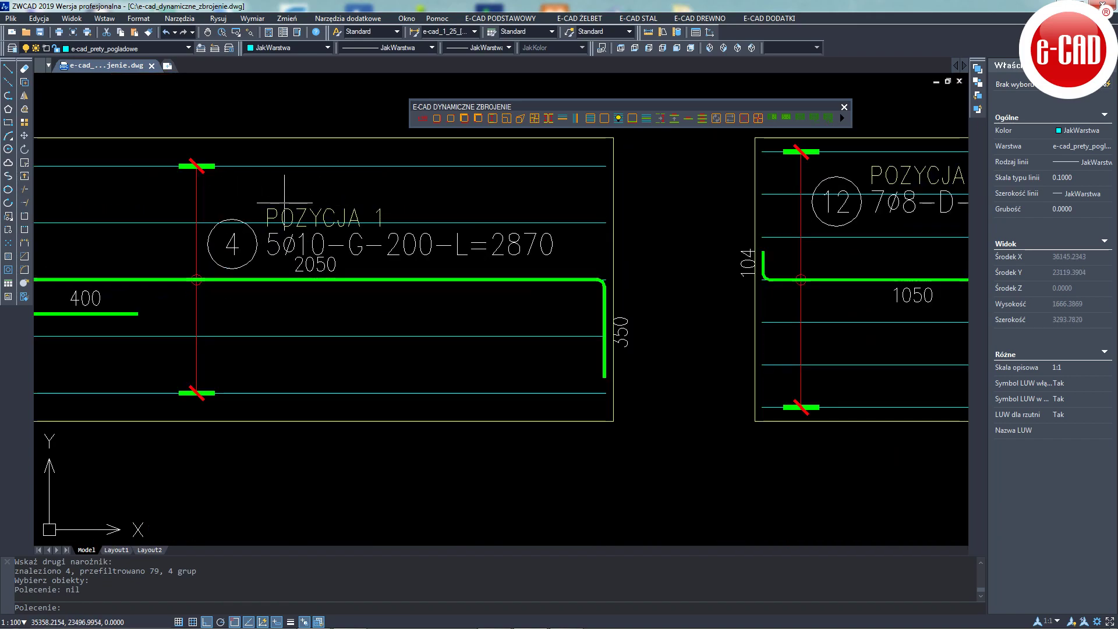
{"action": "left_click", "coordinate": [354, 210]}
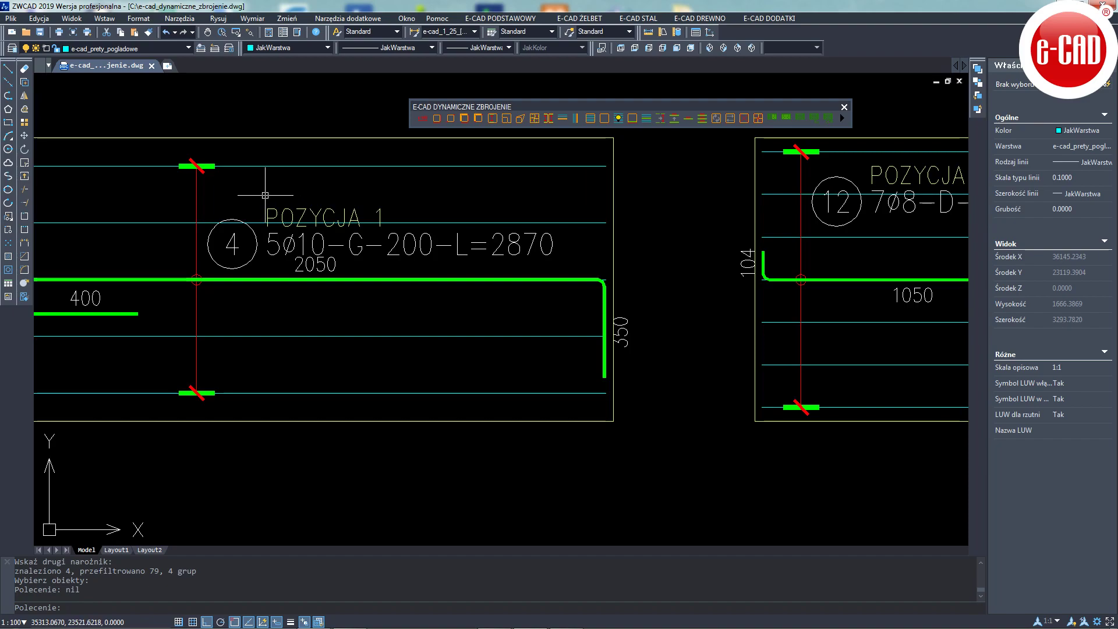
Step: Create a position-grouped steel schedule from all eight bars, placed right of the first table
{"action": "scroll", "coordinate": [336, 203], "scroll_direction": "down", "scroll_amount": 3}
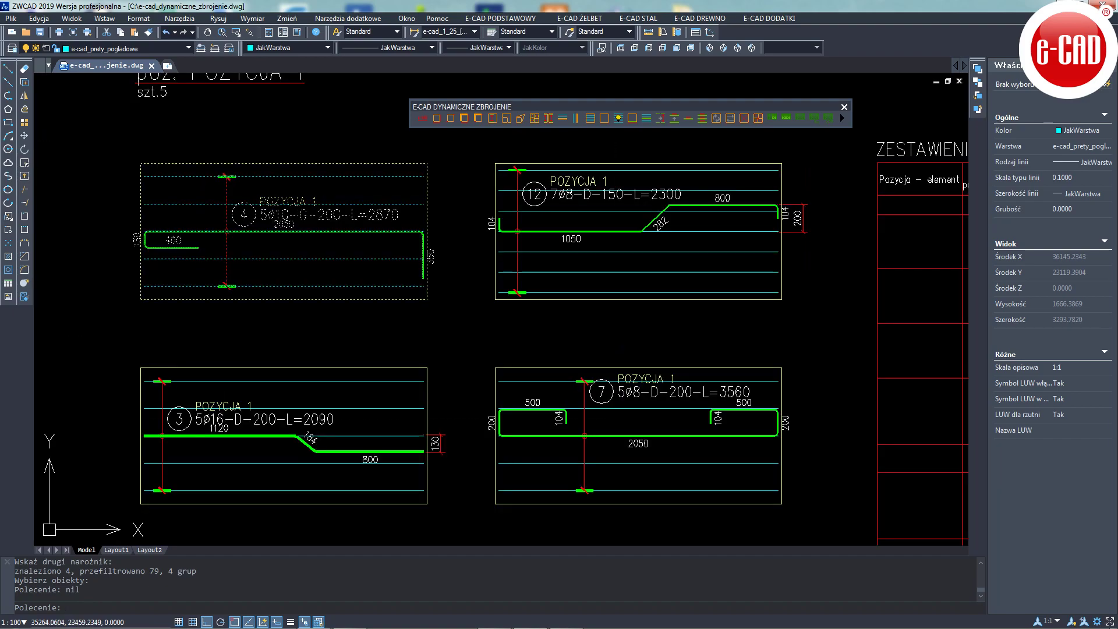
{"action": "scroll", "coordinate": [266, 214], "scroll_direction": "down", "scroll_amount": 3}
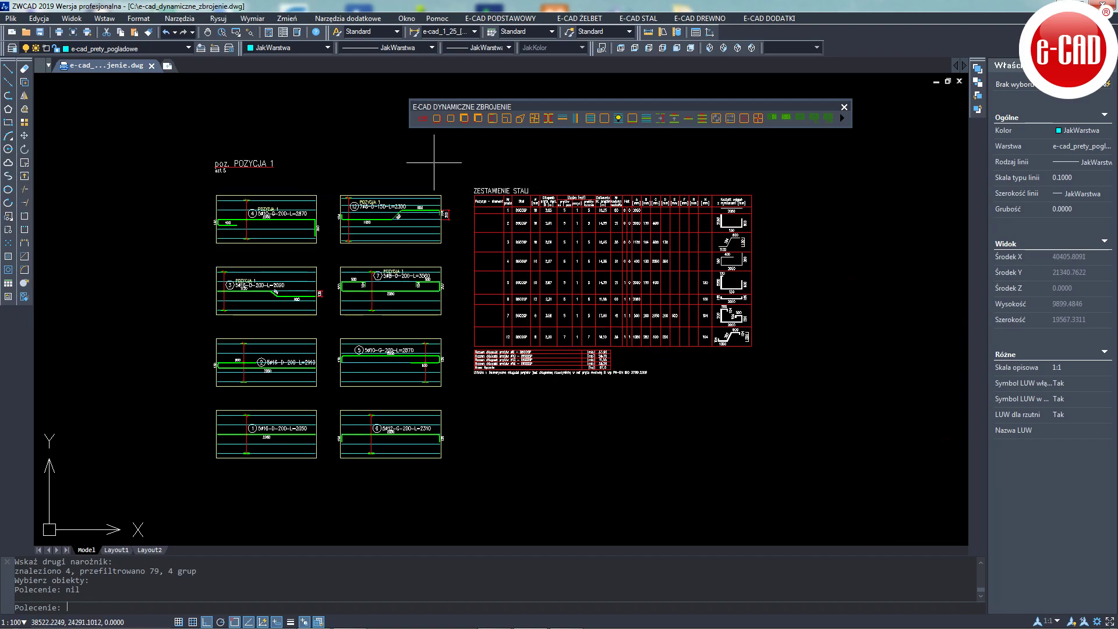
{"action": "left_click", "coordinate": [772, 118]}
{"action": "left_click", "coordinate": [463, 470]}
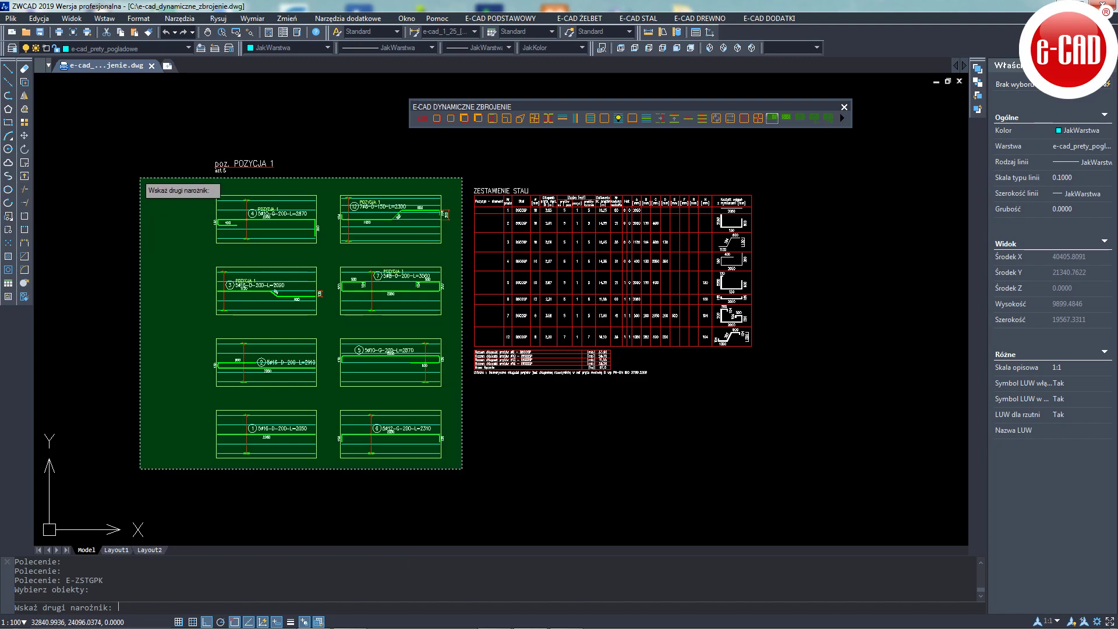
{"action": "left_click", "coordinate": [140, 171]}
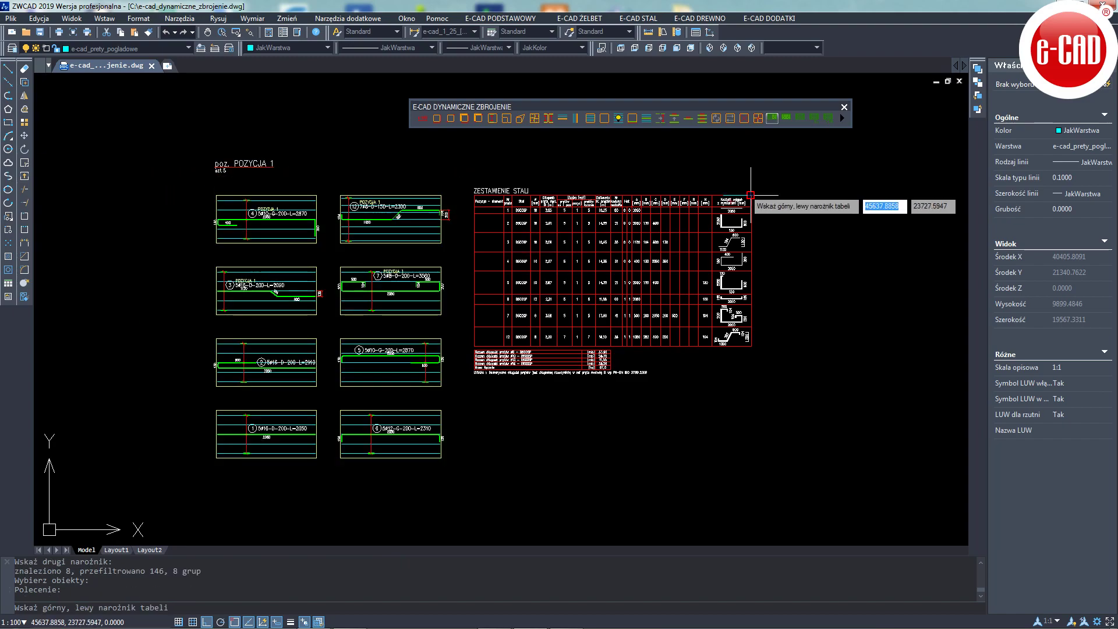
{"action": "left_click", "coordinate": [769, 187]}
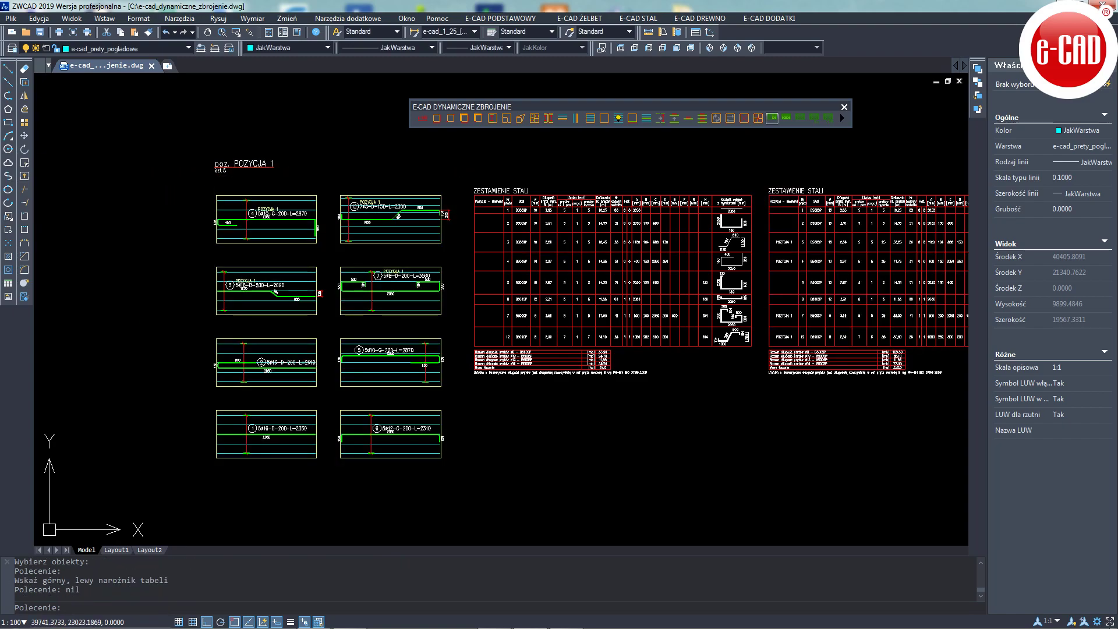
{"action": "scroll", "coordinate": [398, 217], "scroll_direction": "down", "scroll_amount": 2}
{"action": "scroll", "coordinate": [678, 211], "scroll_direction": "up", "scroll_amount": 2}
{"action": "scroll", "coordinate": [613, 244], "scroll_direction": "up", "scroll_amount": 2}
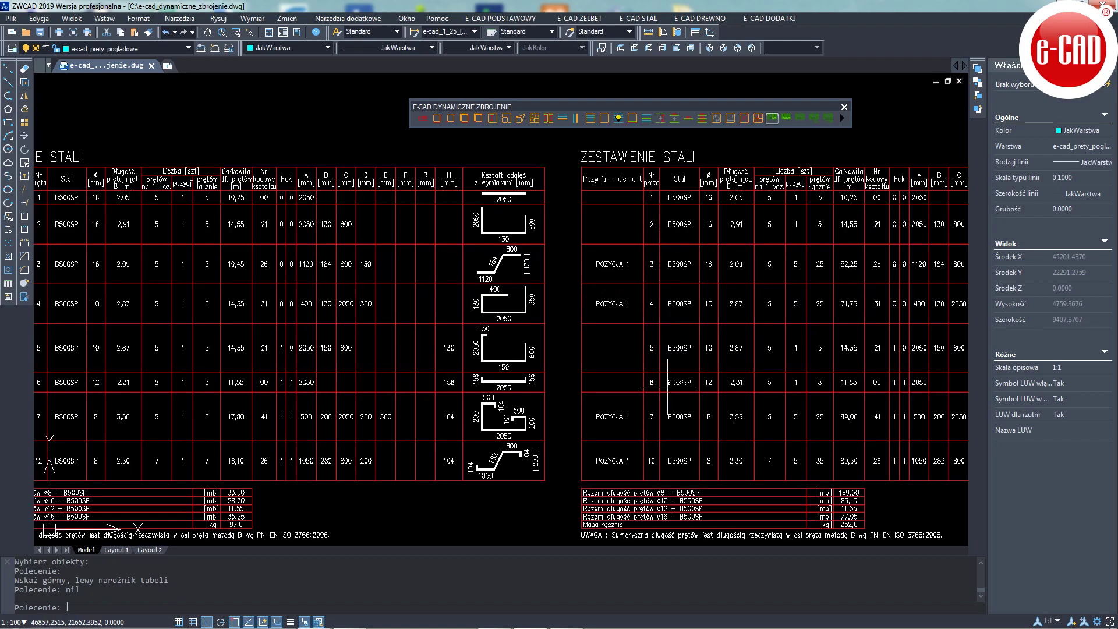
{"action": "scroll", "coordinate": [364, 257], "scroll_direction": "down", "scroll_amount": 1}
{"action": "scroll", "coordinate": [364, 257], "scroll_direction": "down", "scroll_amount": 1}
{"action": "scroll", "coordinate": [364, 256], "scroll_direction": "down", "scroll_amount": 1}
{"action": "scroll", "coordinate": [364, 257], "scroll_direction": "up", "scroll_amount": 1}
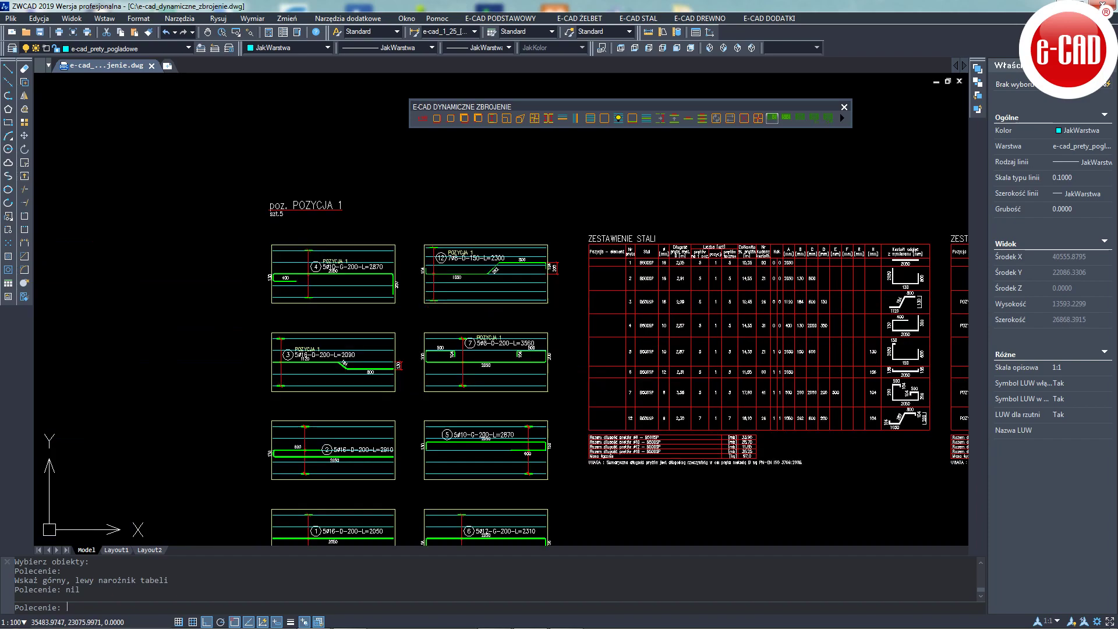
{"action": "scroll", "coordinate": [364, 257], "scroll_direction": "up", "scroll_amount": 1}
{"action": "scroll", "coordinate": [364, 256], "scroll_direction": "up", "scroll_amount": 1}
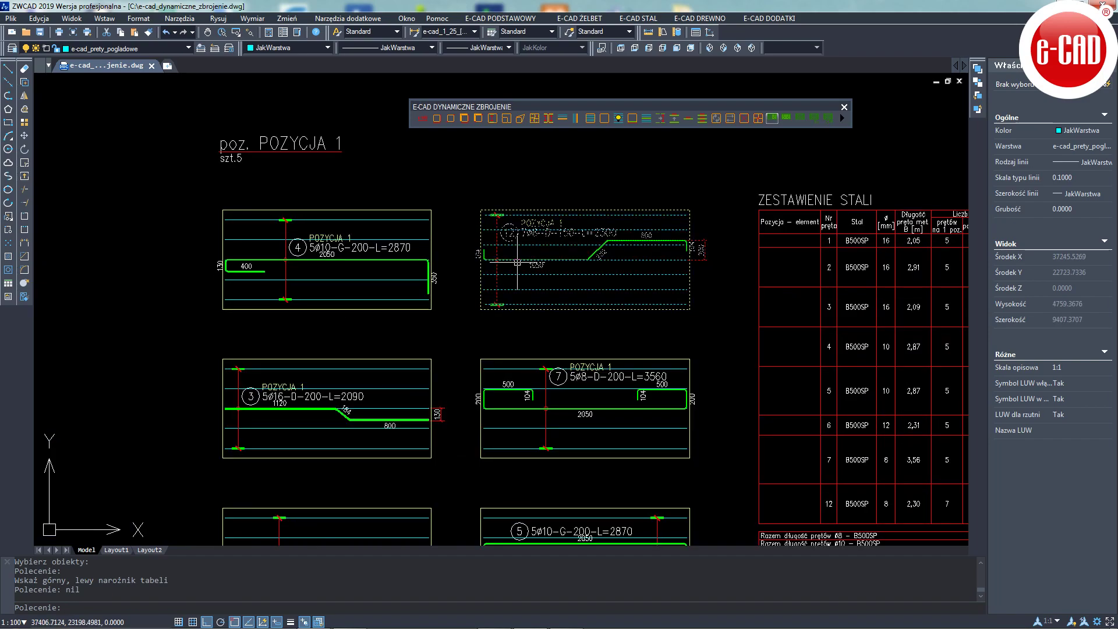
{"action": "scroll", "coordinate": [201, 258], "scroll_direction": "down", "scroll_amount": 3}
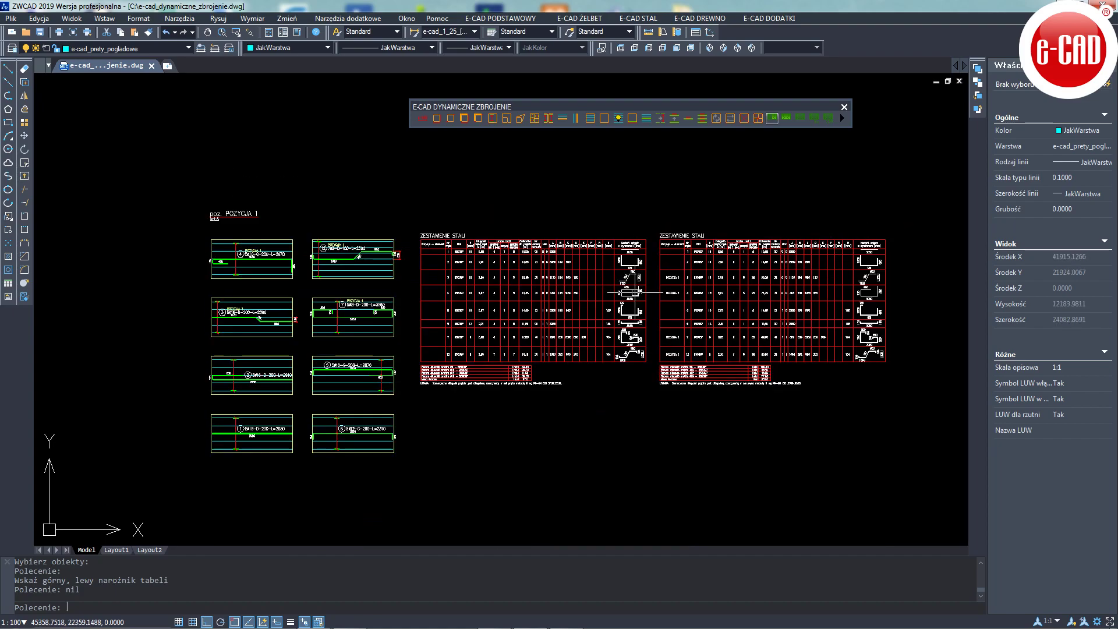
{"action": "scroll", "coordinate": [696, 285], "scroll_direction": "up", "scroll_amount": 3}
{"action": "scroll", "coordinate": [695, 285], "scroll_direction": "up", "scroll_amount": 2}
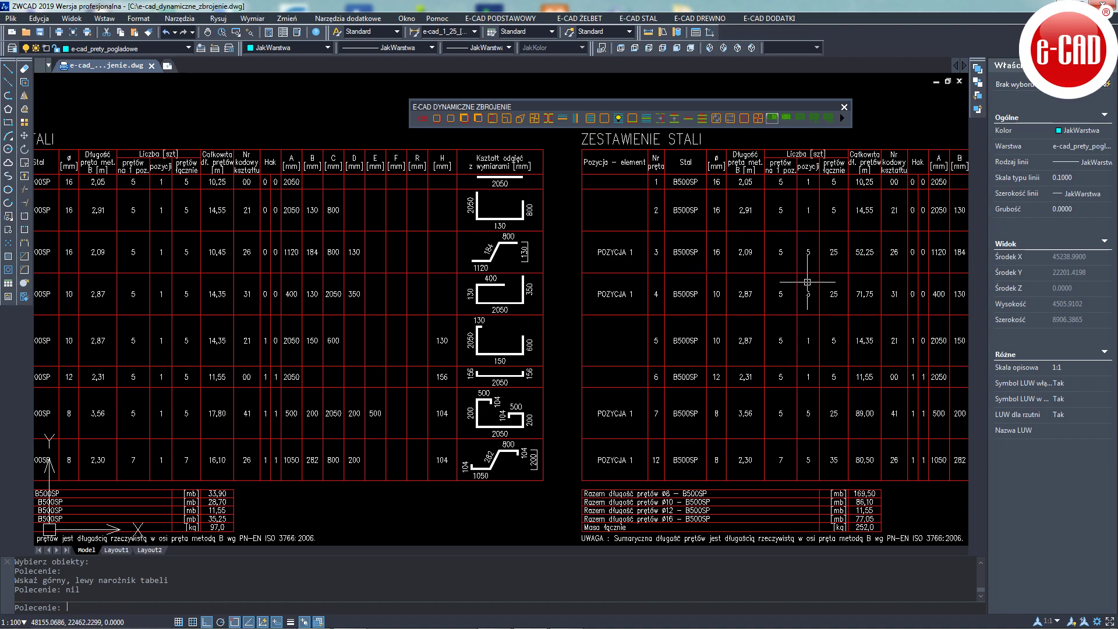
{"action": "scroll", "coordinate": [806, 282], "scroll_direction": "down", "scroll_amount": 3}
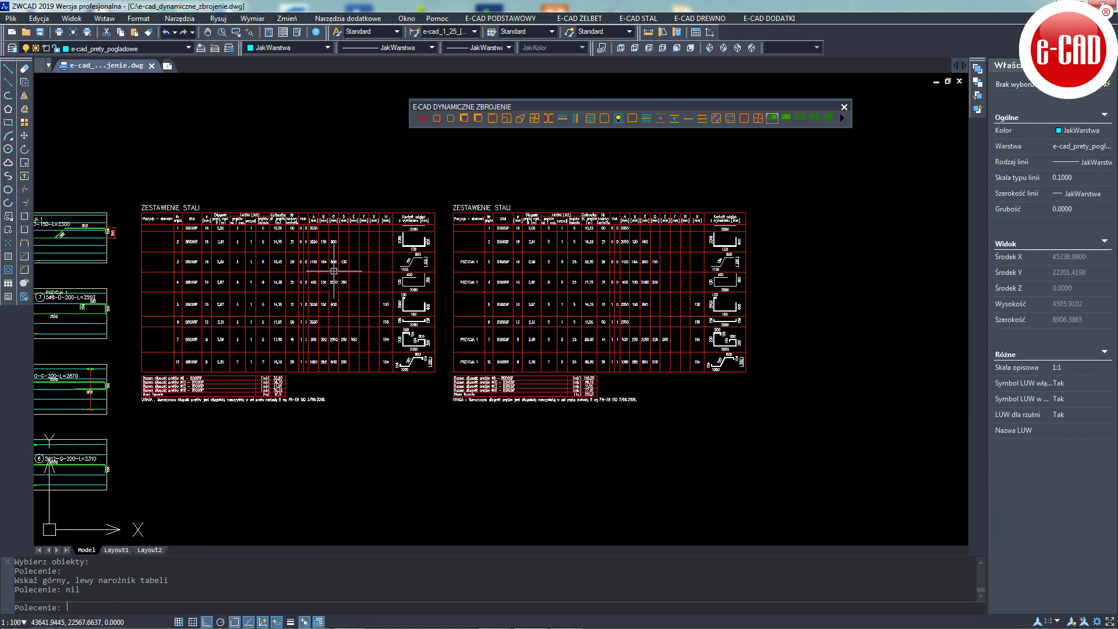
{"action": "scroll", "coordinate": [640, 273], "scroll_direction": "up", "scroll_amount": 2}
{"action": "scroll", "coordinate": [546, 246], "scroll_direction": "up", "scroll_amount": 2}
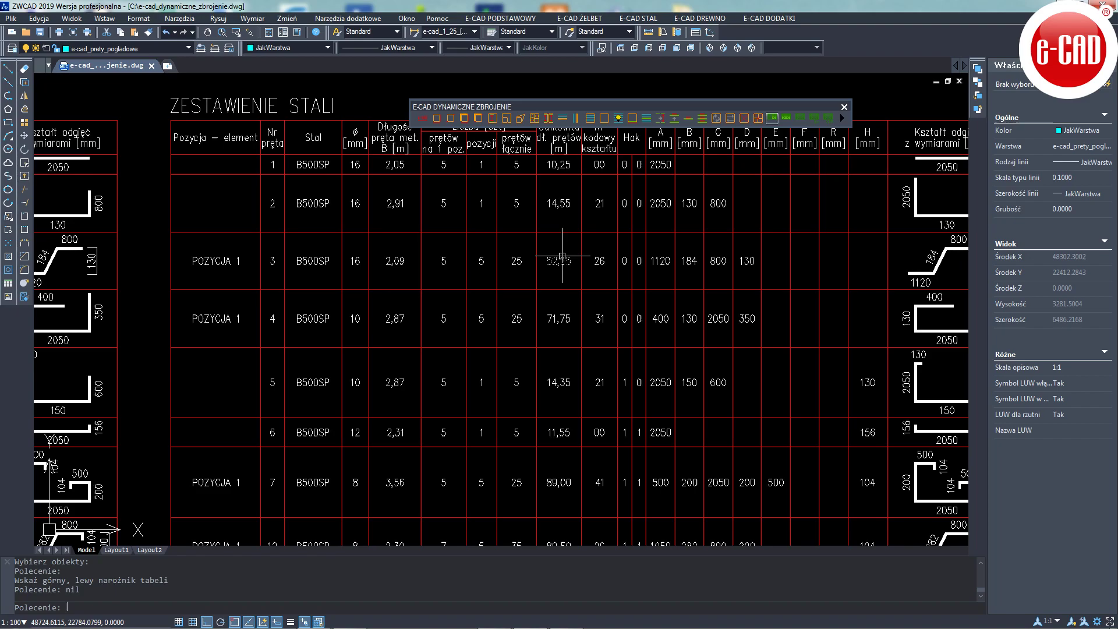
{"action": "scroll", "coordinate": [641, 256], "scroll_direction": "down", "scroll_amount": 1}
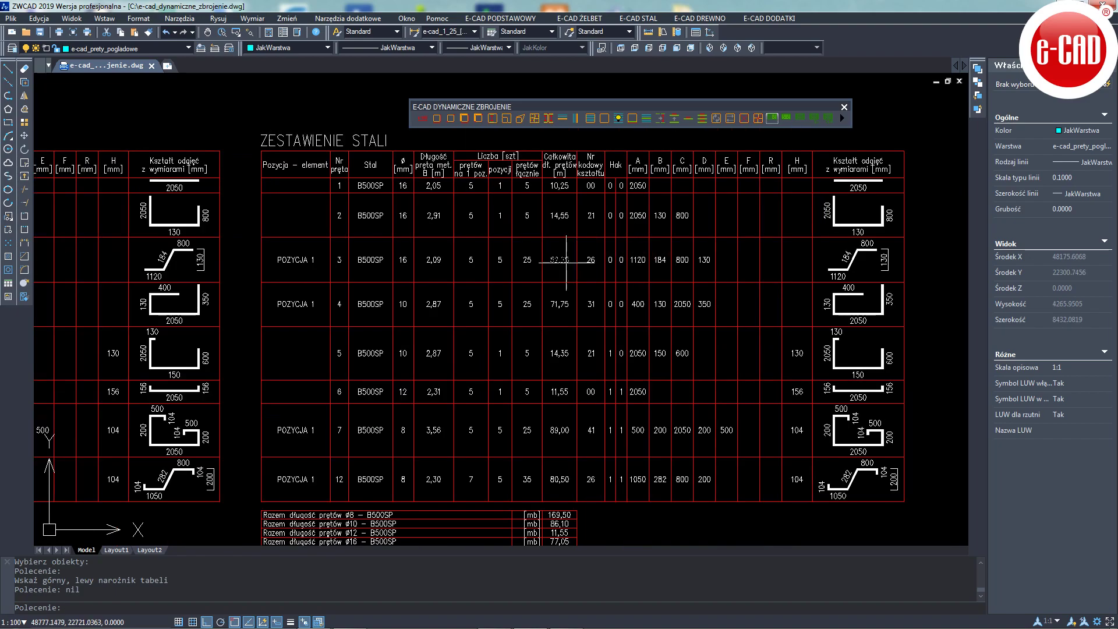
{"action": "scroll", "coordinate": [590, 266], "scroll_direction": "down", "scroll_amount": 1}
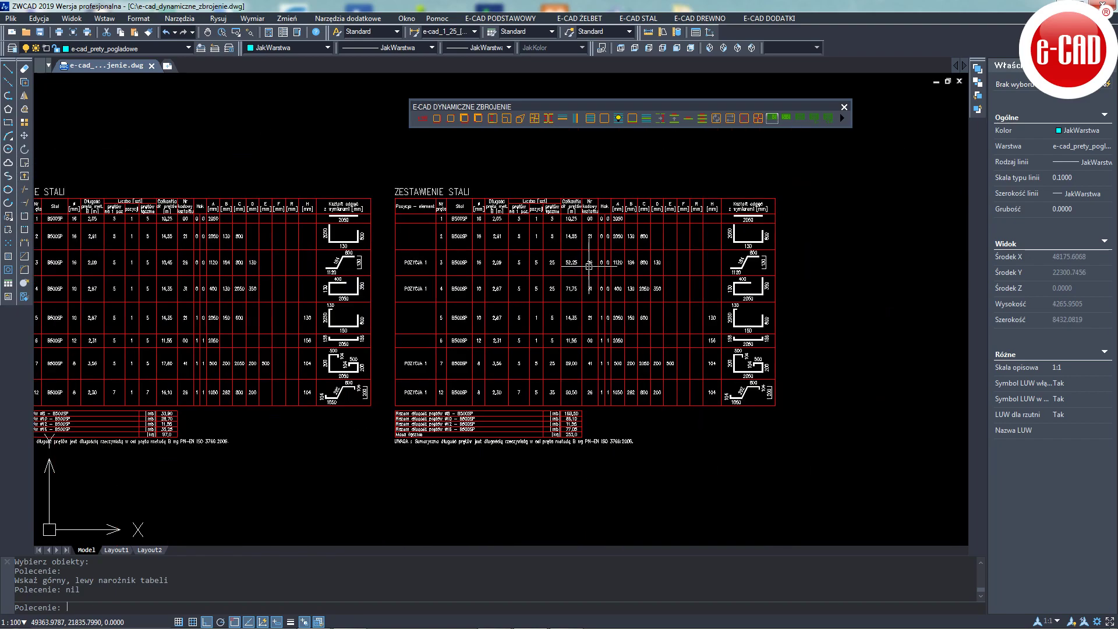
{"action": "scroll", "coordinate": [193, 267], "scroll_direction": "up", "scroll_amount": 2}
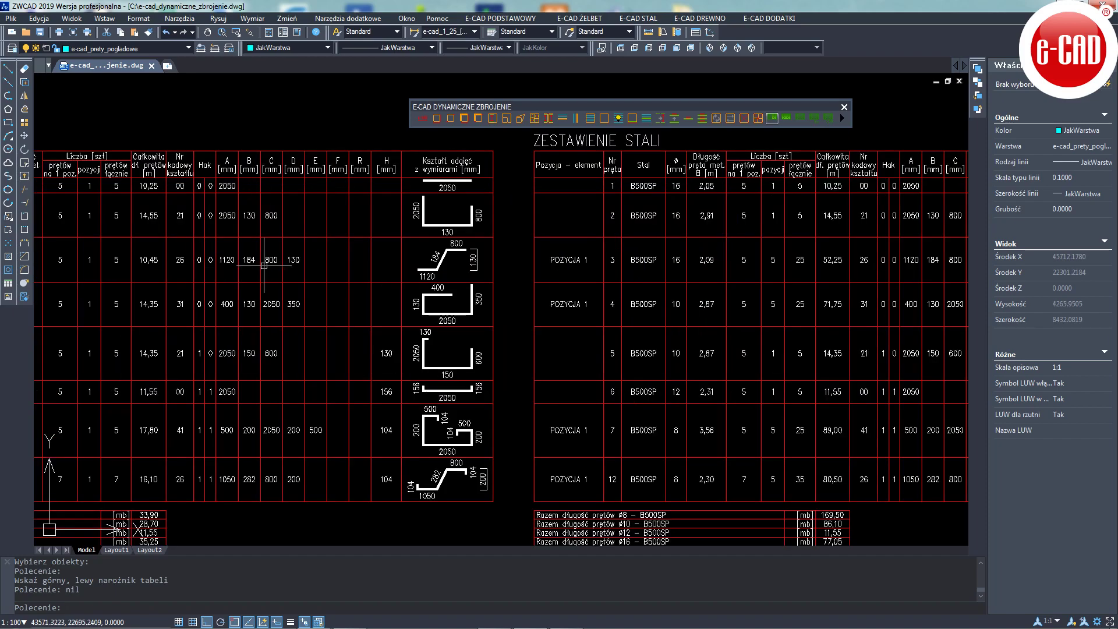
{"action": "scroll", "coordinate": [298, 260], "scroll_direction": "down", "scroll_amount": 2}
{"action": "scroll", "coordinate": [81, 256], "scroll_direction": "up", "scroll_amount": 2}
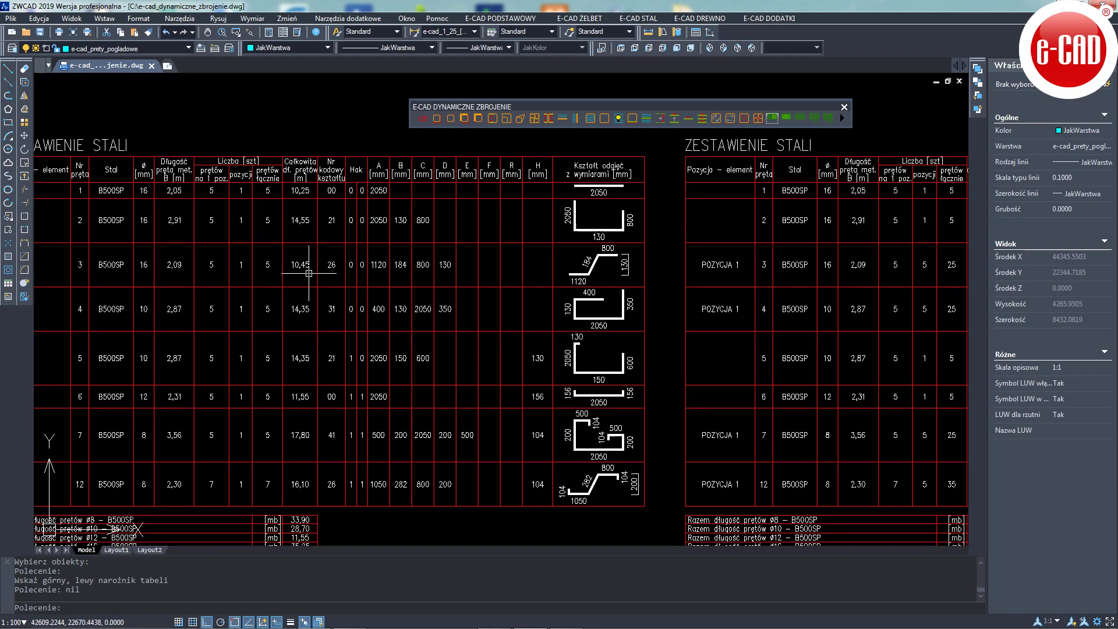
{"action": "scroll", "coordinate": [309, 273], "scroll_direction": "down", "scroll_amount": 2}
{"action": "scroll", "coordinate": [643, 265], "scroll_direction": "up", "scroll_amount": 1}
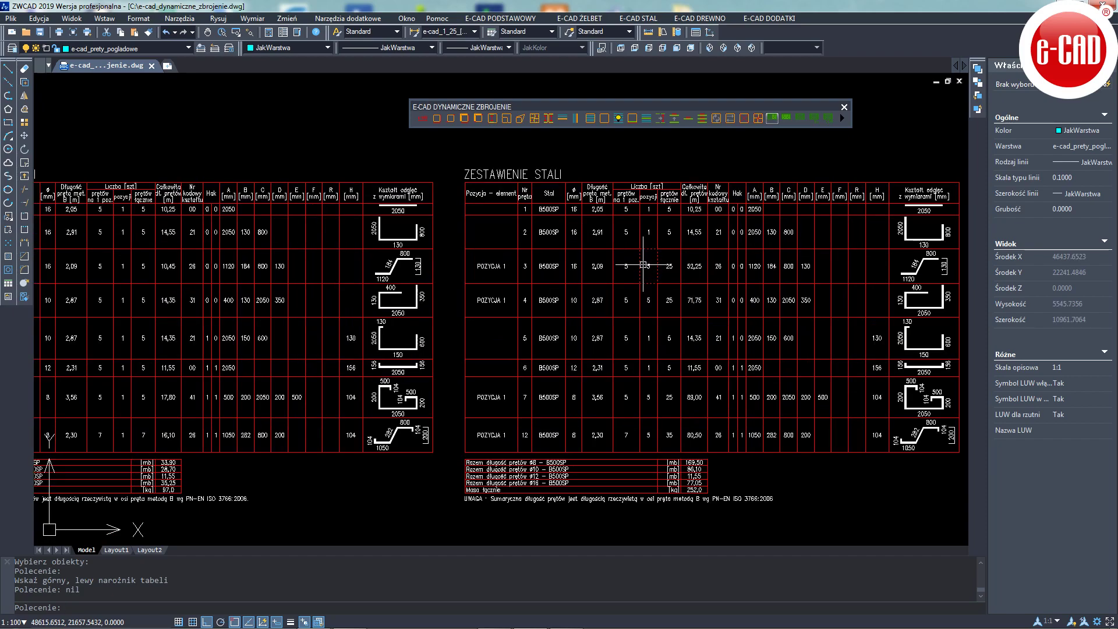
{"action": "scroll", "coordinate": [643, 265], "scroll_direction": "up", "scroll_amount": 2}
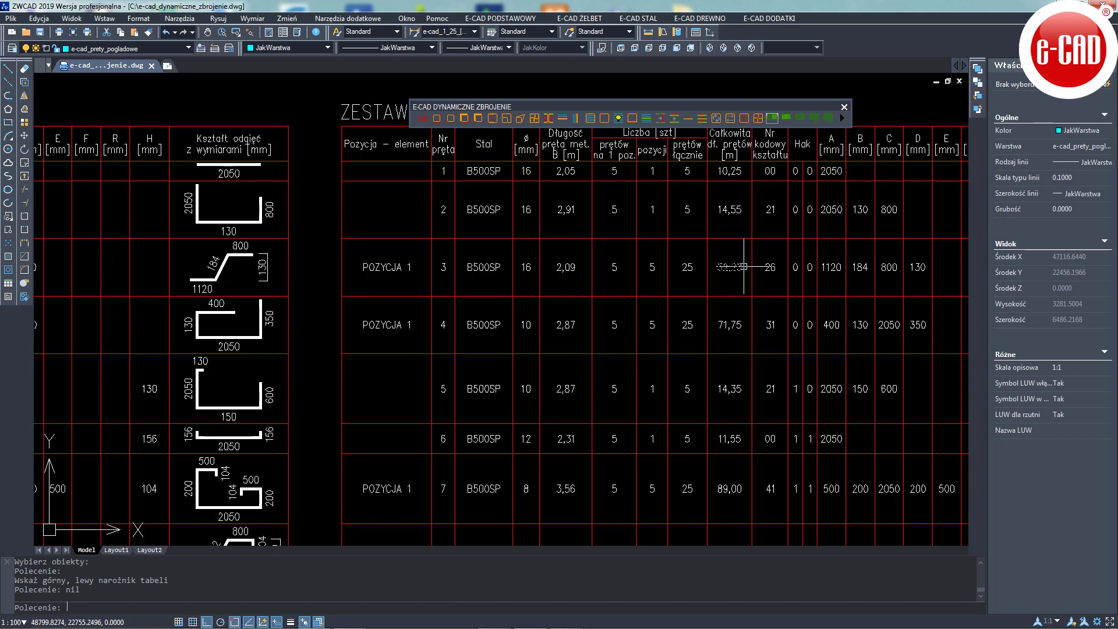
{"action": "scroll", "coordinate": [644, 267], "scroll_direction": "down", "scroll_amount": 5}
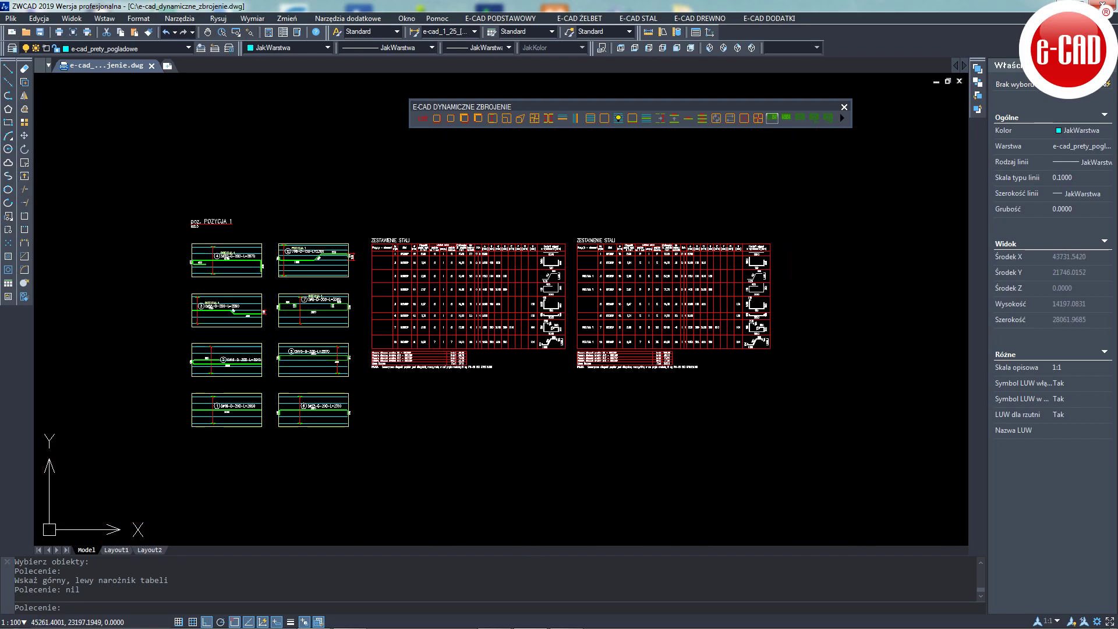
{"action": "scroll", "coordinate": [197, 220], "scroll_direction": "up", "scroll_amount": 8}
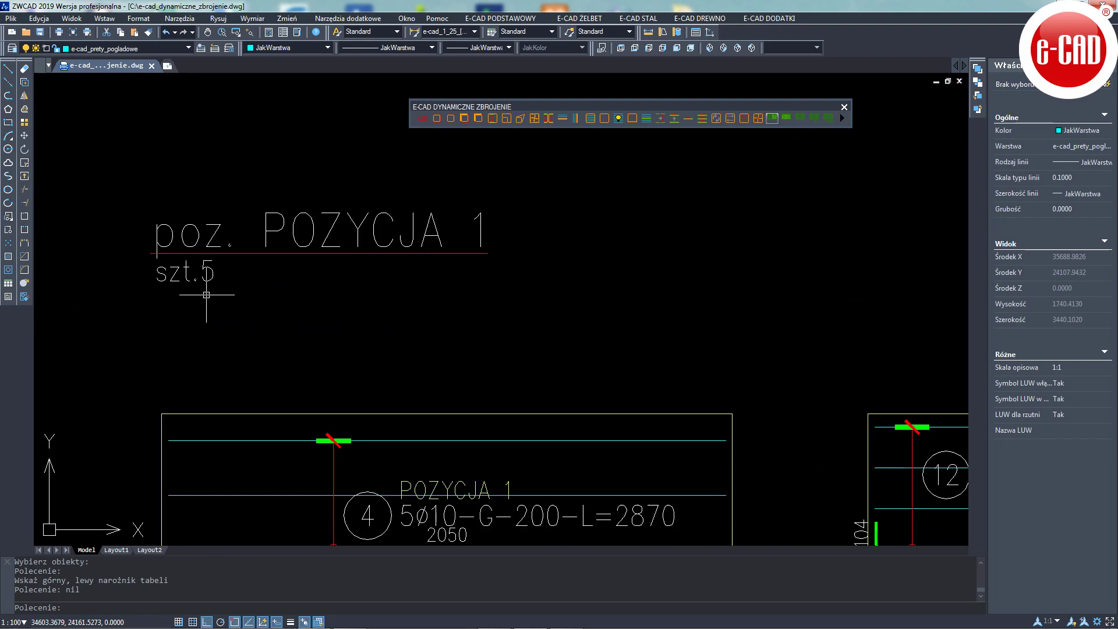
{"action": "scroll", "coordinate": [224, 209], "scroll_direction": "down", "scroll_amount": 2}
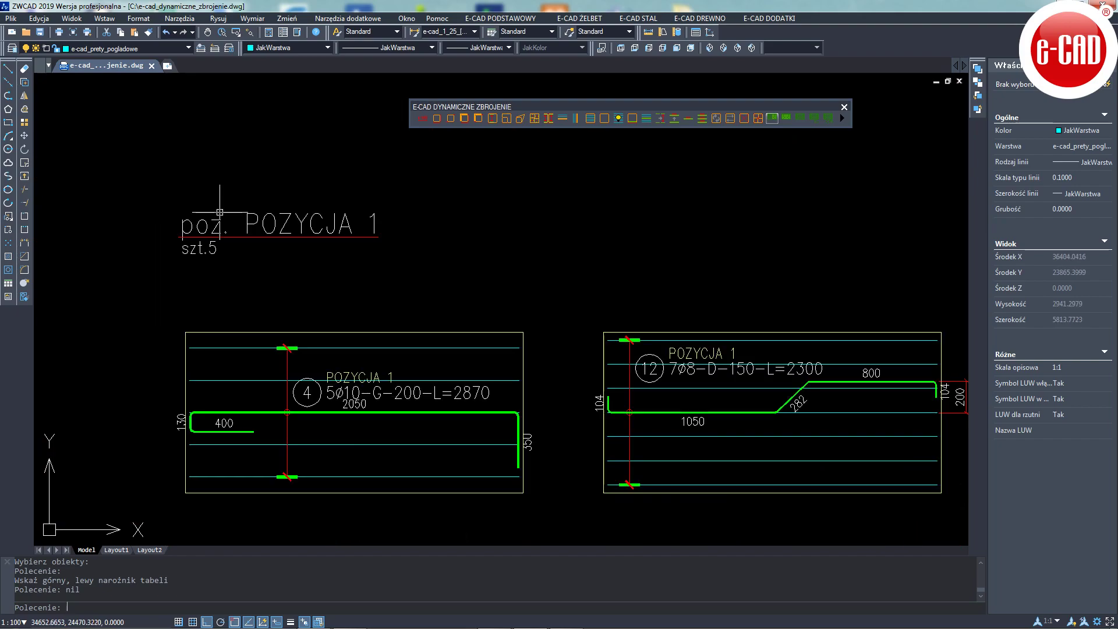
{"action": "scroll", "coordinate": [231, 182], "scroll_direction": "down", "scroll_amount": 2}
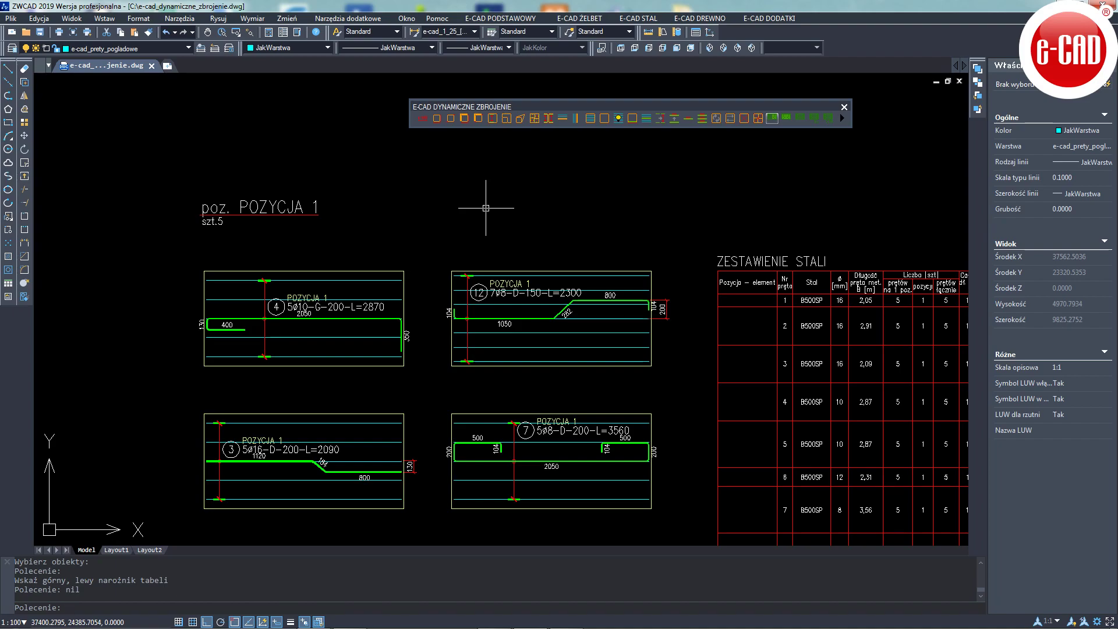
{"action": "left_click", "coordinate": [384, 281]}
Step: Rerun Pozycja - nadpisz with a blank Nazwa Pozycji and begin selecting the bar labels
{"action": "left_click", "coordinate": [595, 19]}
{"action": "mouse_move", "coordinate": [611, 277]}
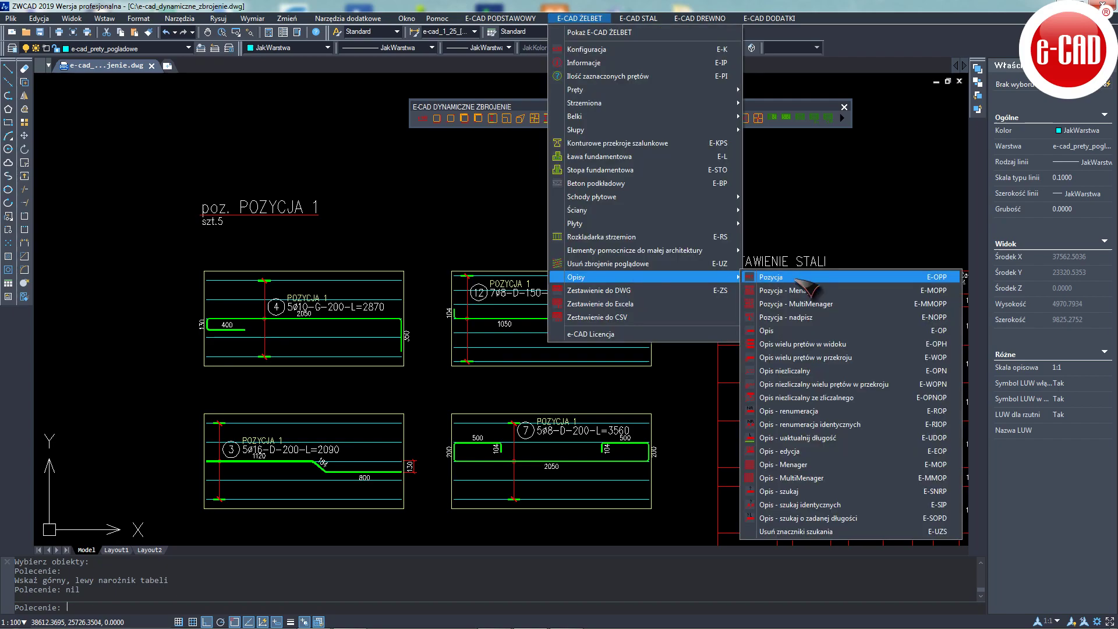
{"action": "left_click", "coordinate": [815, 314]}
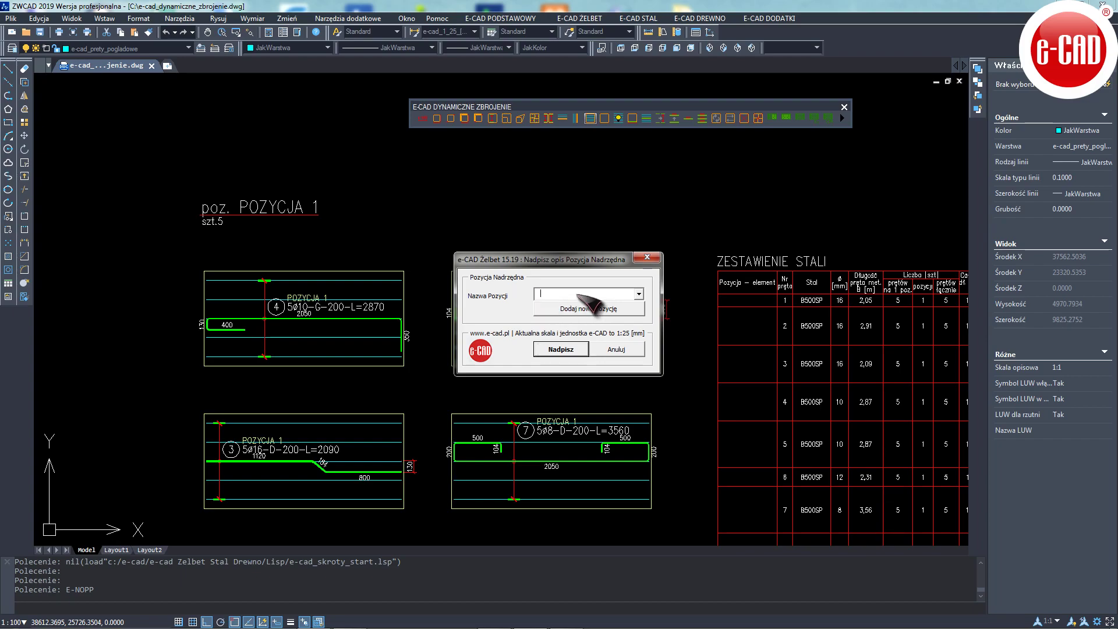
{"action": "left_click", "coordinate": [561, 349]}
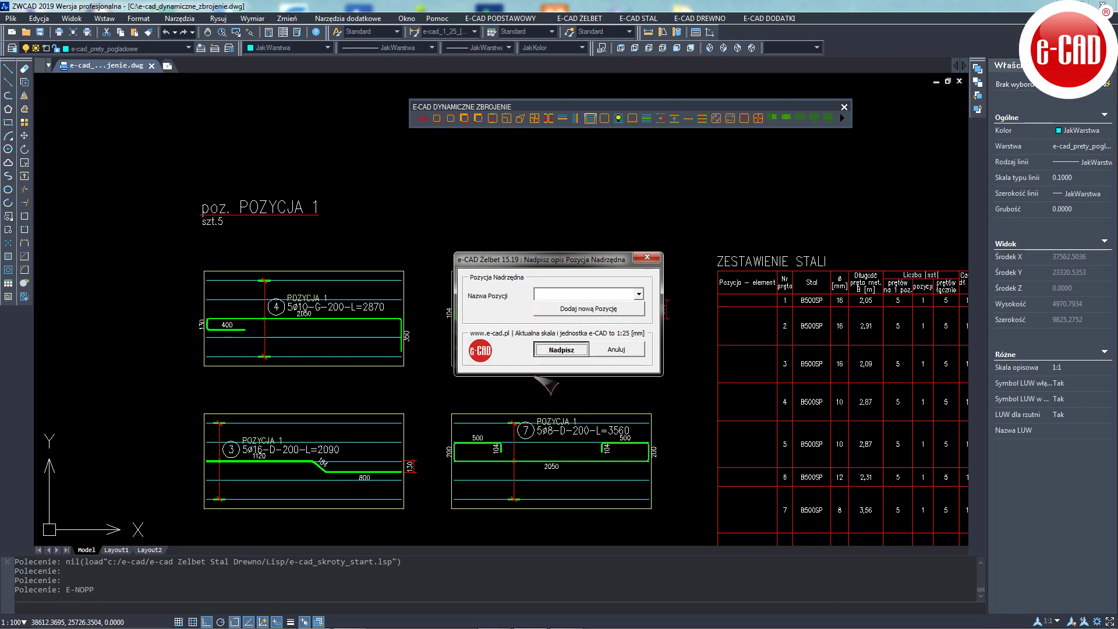
{"action": "left_click", "coordinate": [611, 515]}
Step: Window-select and confirm the four bar labels, clearing their POZYCJA 1 line, then zoom to check
{"action": "left_click", "coordinate": [286, 276]}
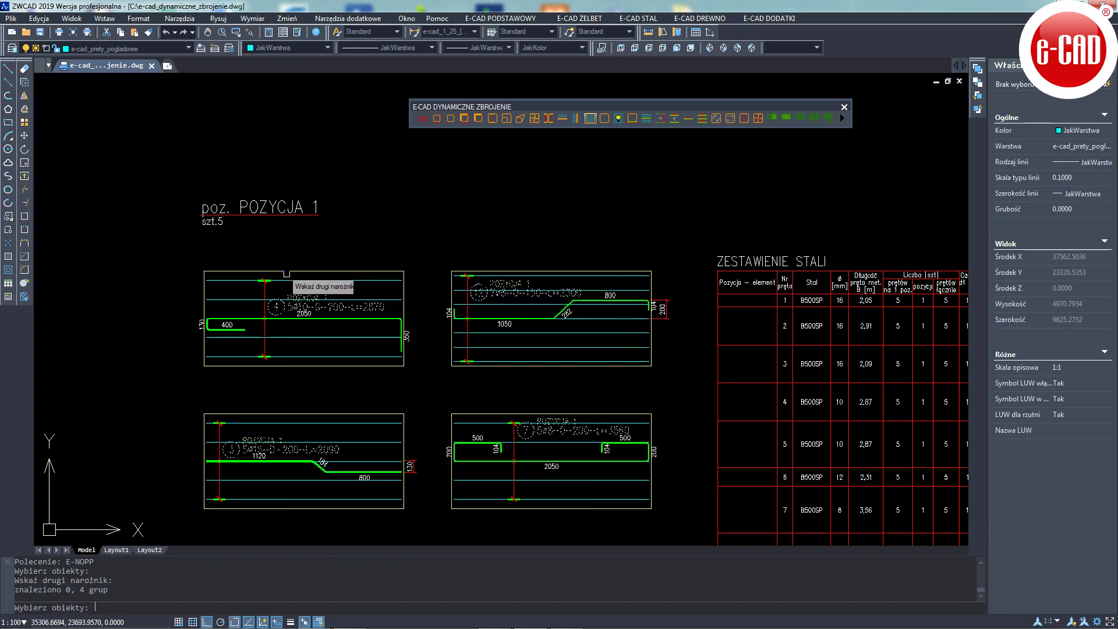
{"action": "key", "text": "Return"}
{"action": "key", "text": "Return"}
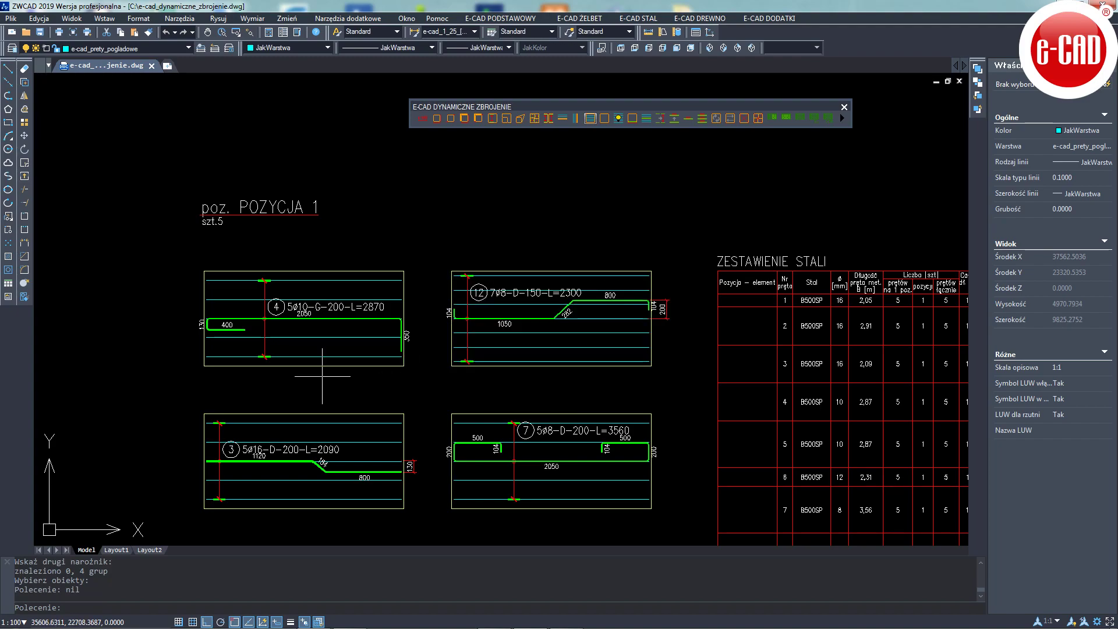
{"action": "scroll", "coordinate": [529, 370], "scroll_direction": "up", "scroll_amount": 1}
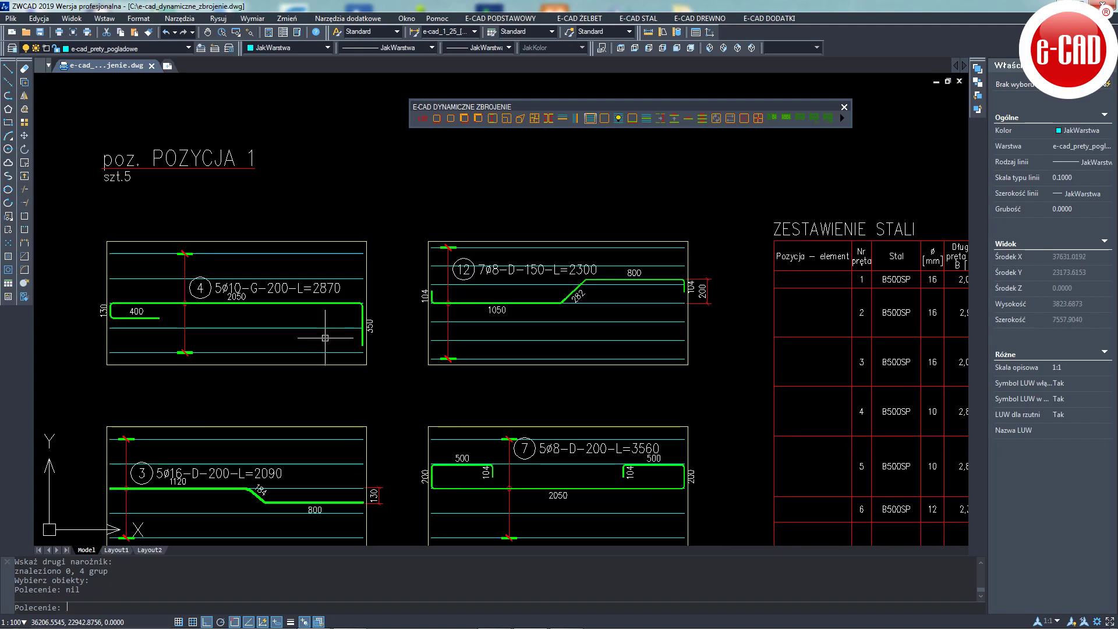